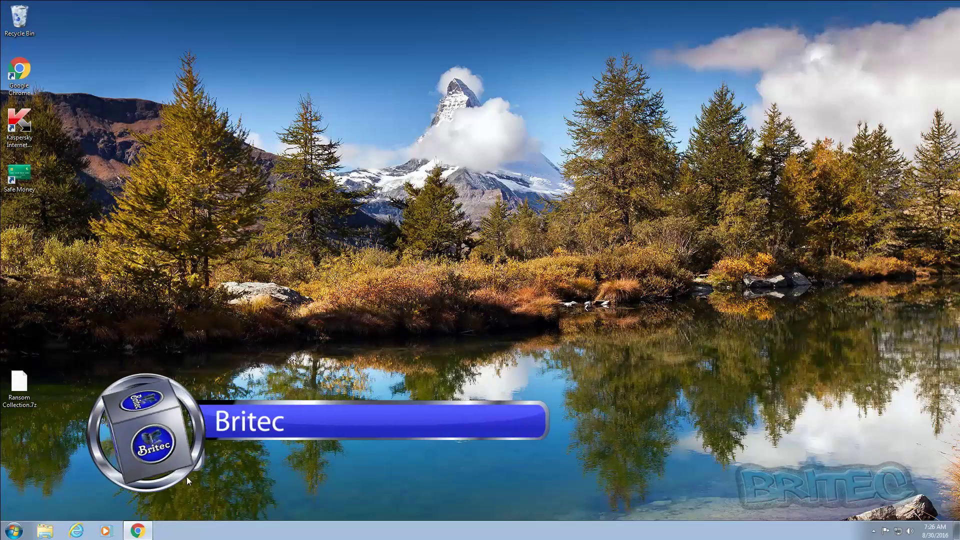
Close the Chrome window showing the Kaspersky free-trials download page
left_click(138, 531)
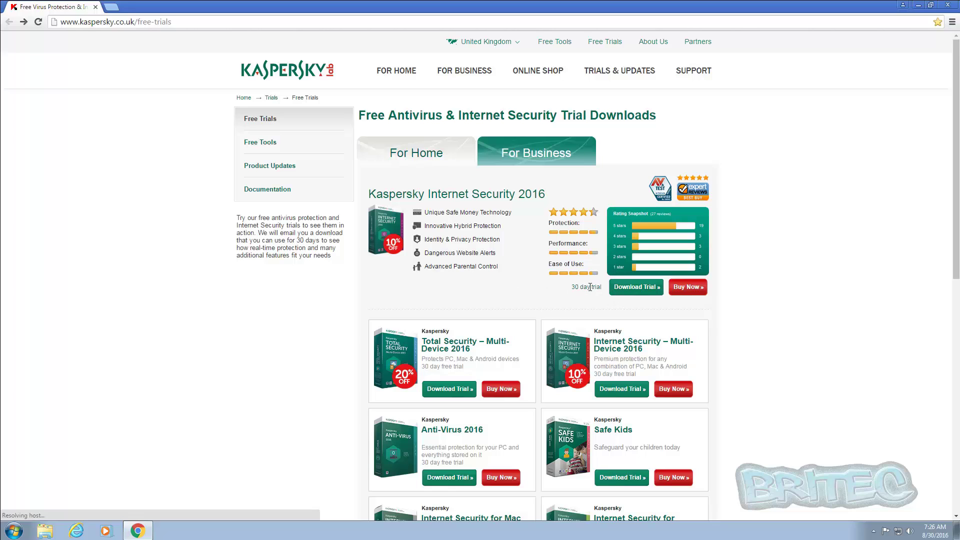
left_click(948, 6)
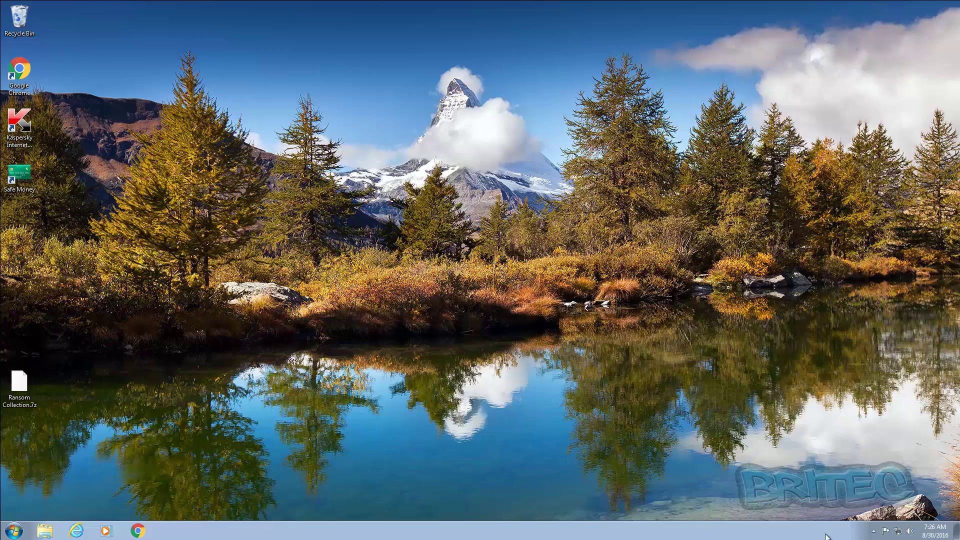
left_click(874, 531)
left_click(875, 489)
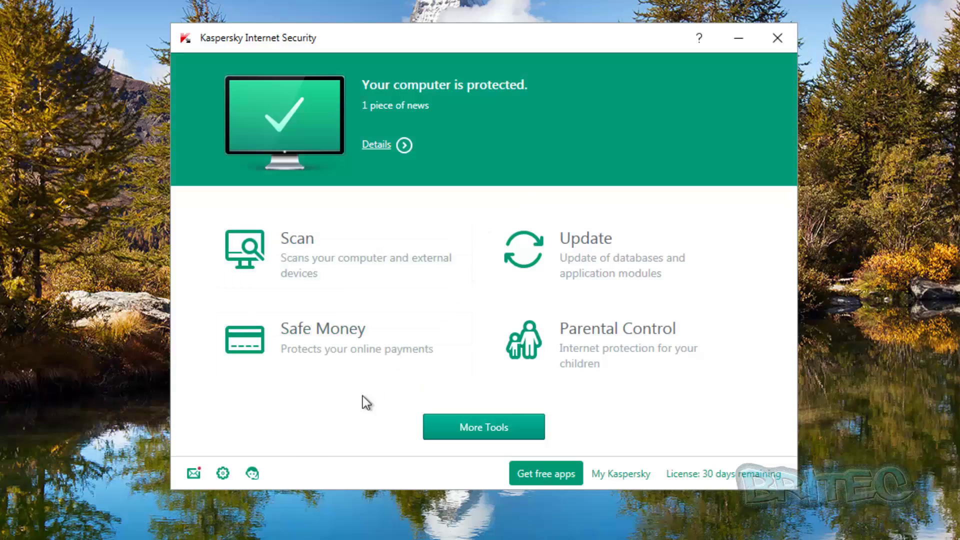
left_click(222, 474)
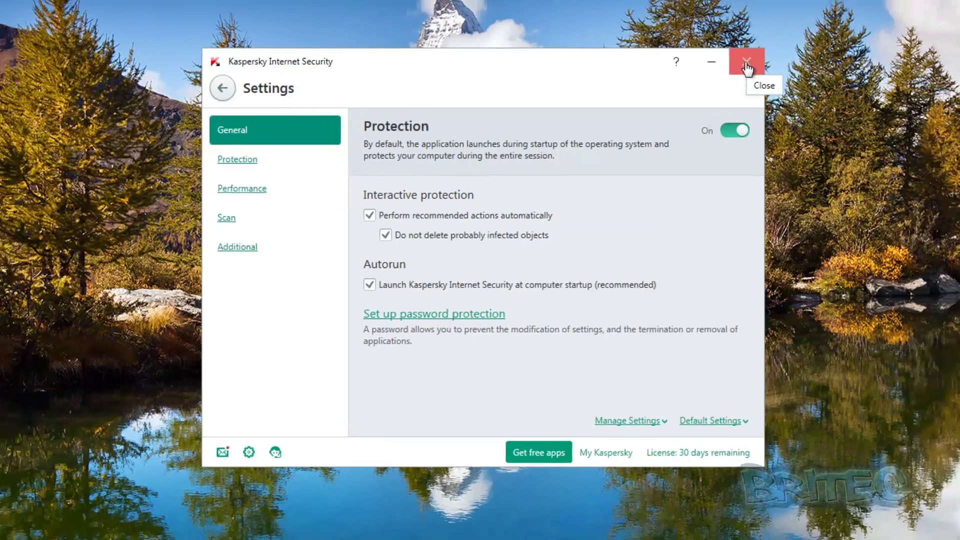
left_click(747, 65)
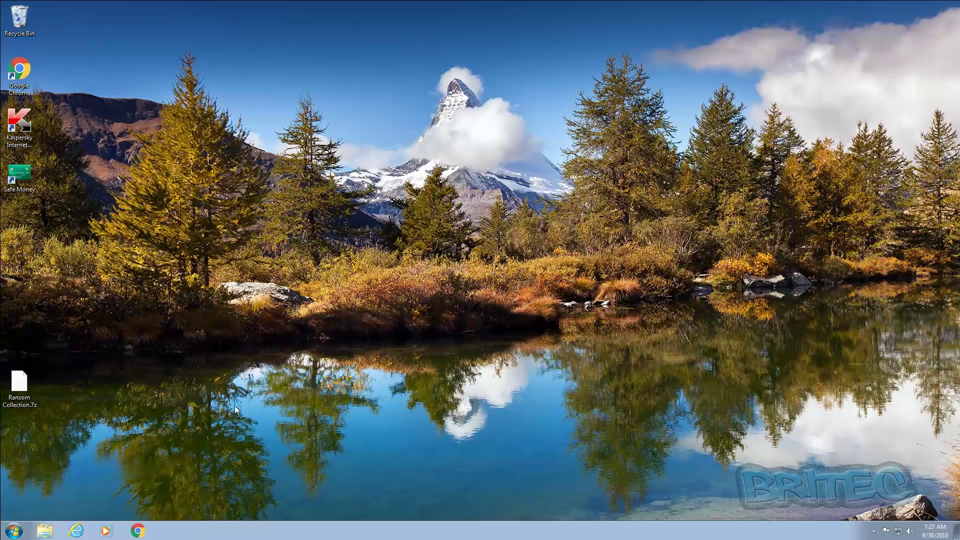
Extract Ransom Collection.7z here with 7-Zip, entering the archive password
right_click(17, 383)
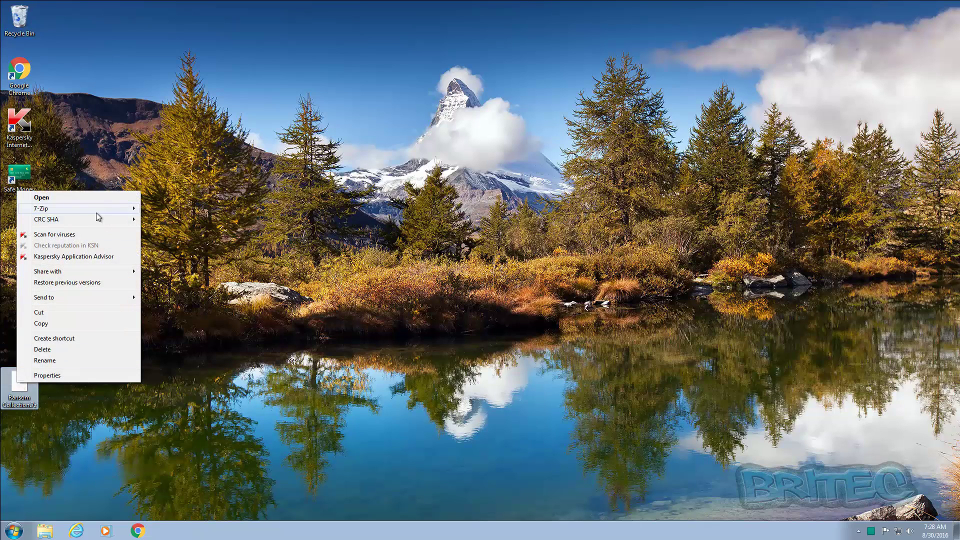
mouse_move(100, 209)
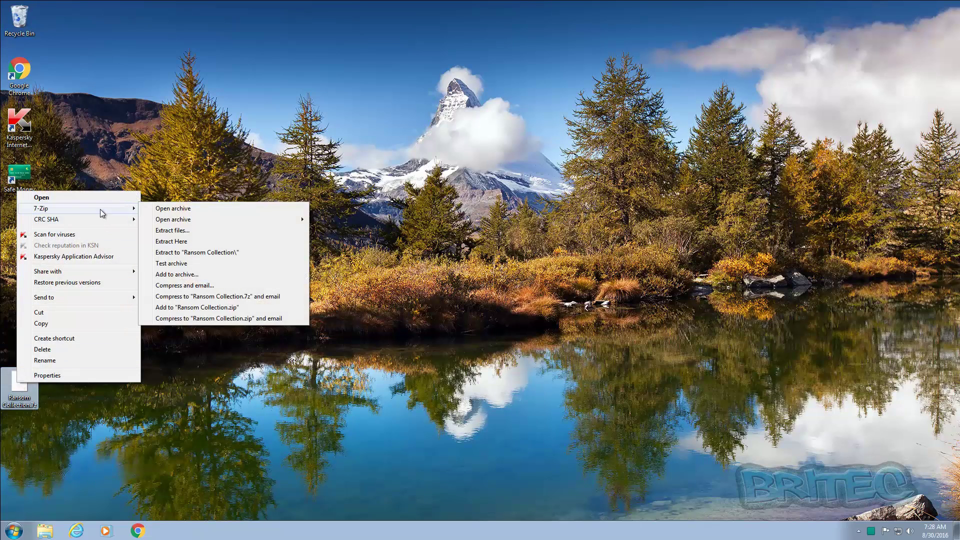
left_click(188, 241)
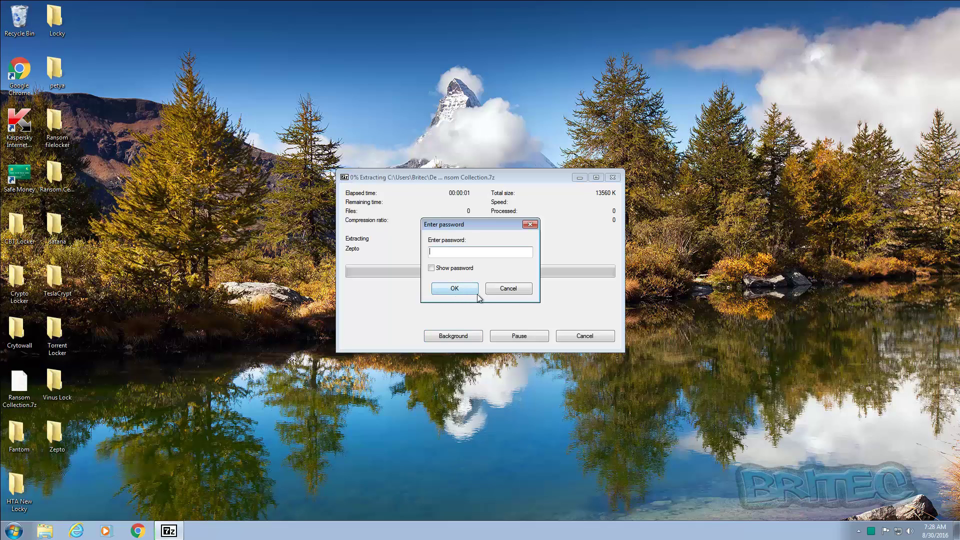
type("i")
key("Return")
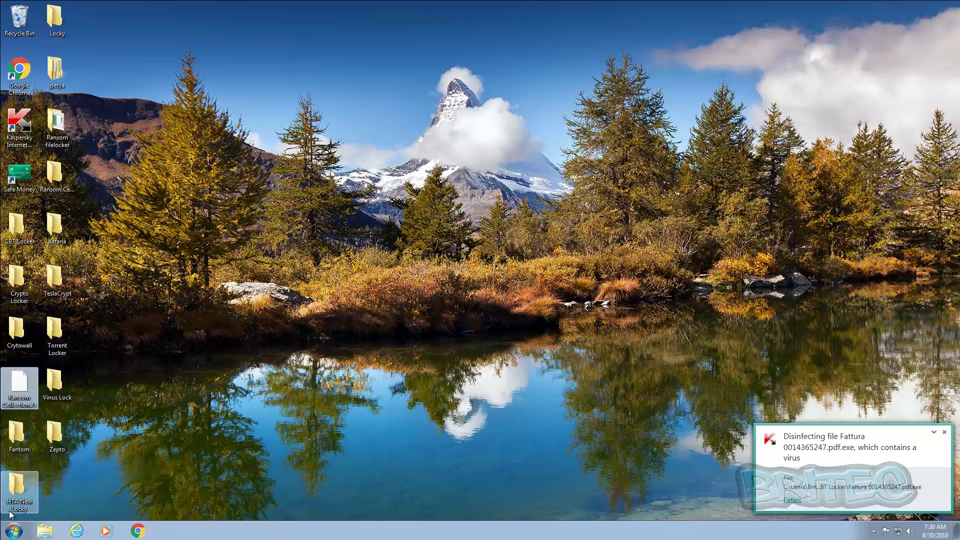
Inspect the HTA New Locky, Fantom, Zepto and Vinus Lock folders, closing each
left_click(18, 486)
double_click(19, 488)
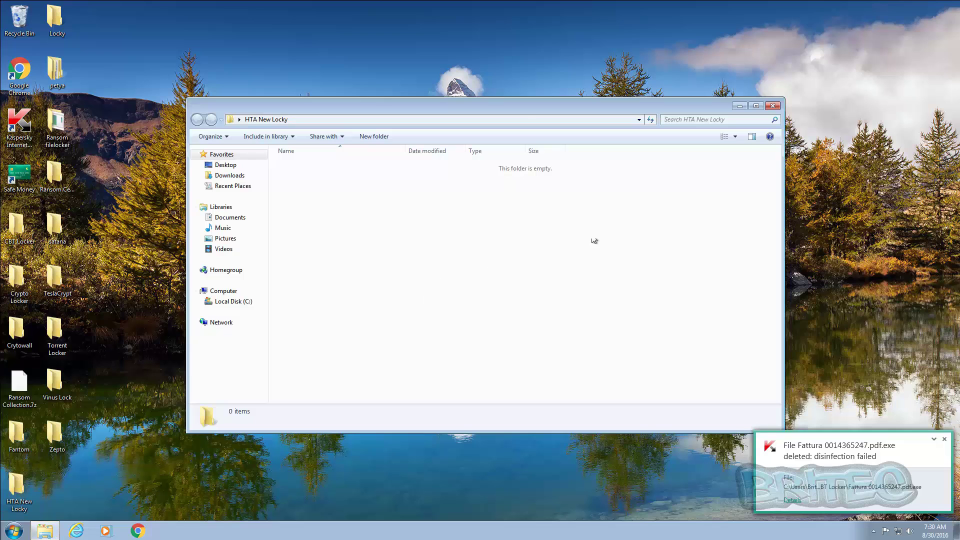
left_click(773, 106)
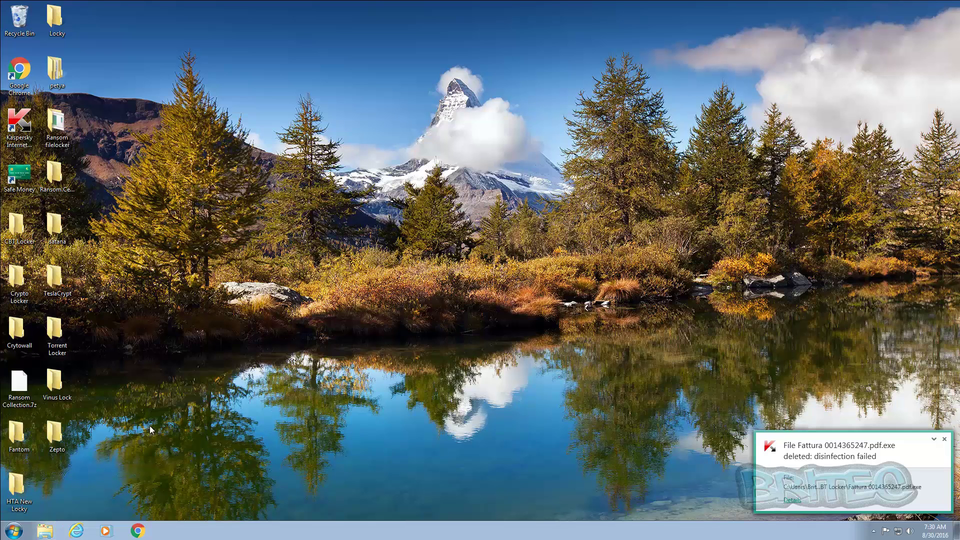
double_click(34, 451)
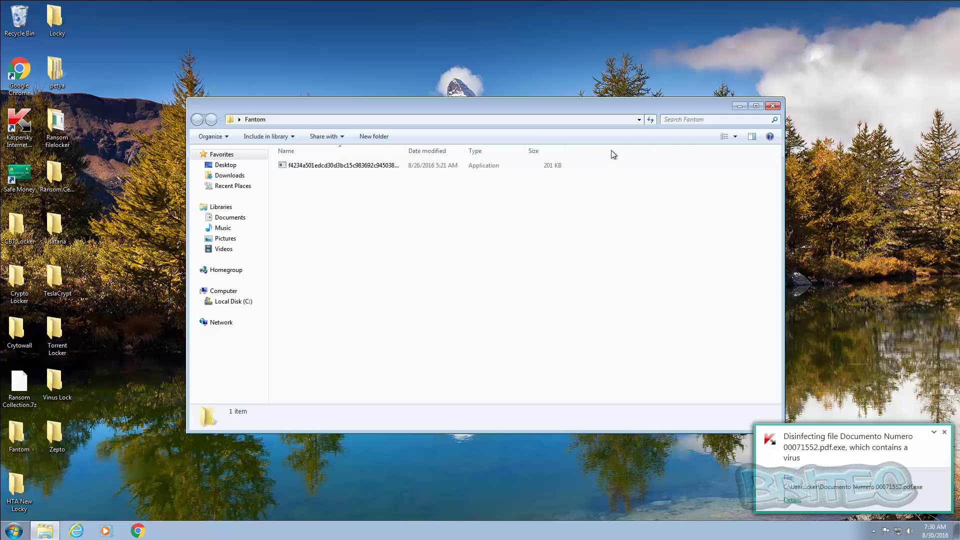
left_click(773, 106)
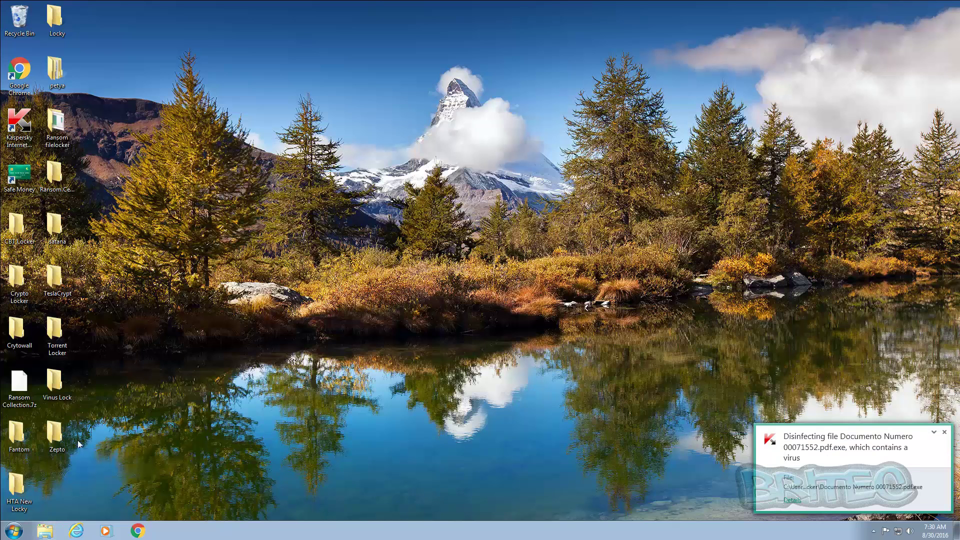
double_click(53, 451)
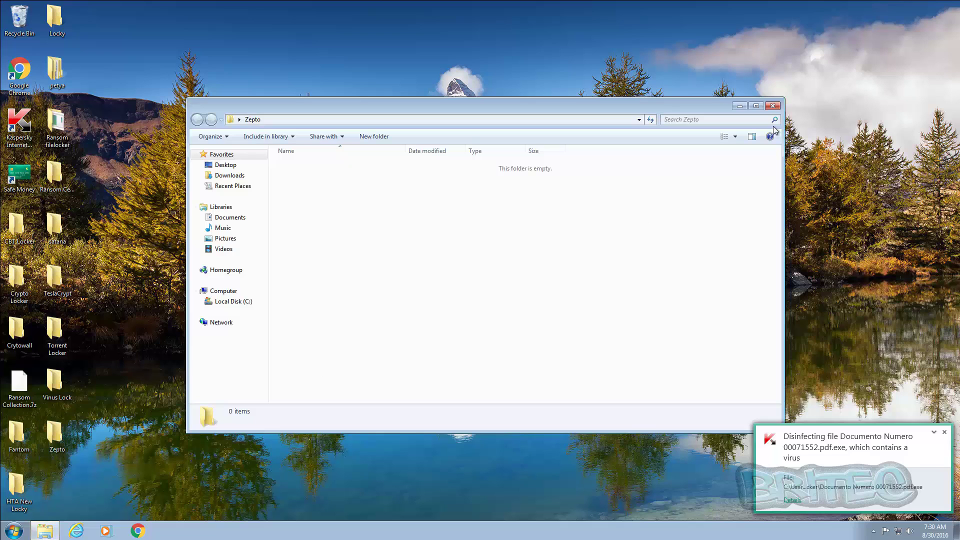
left_click(772, 106)
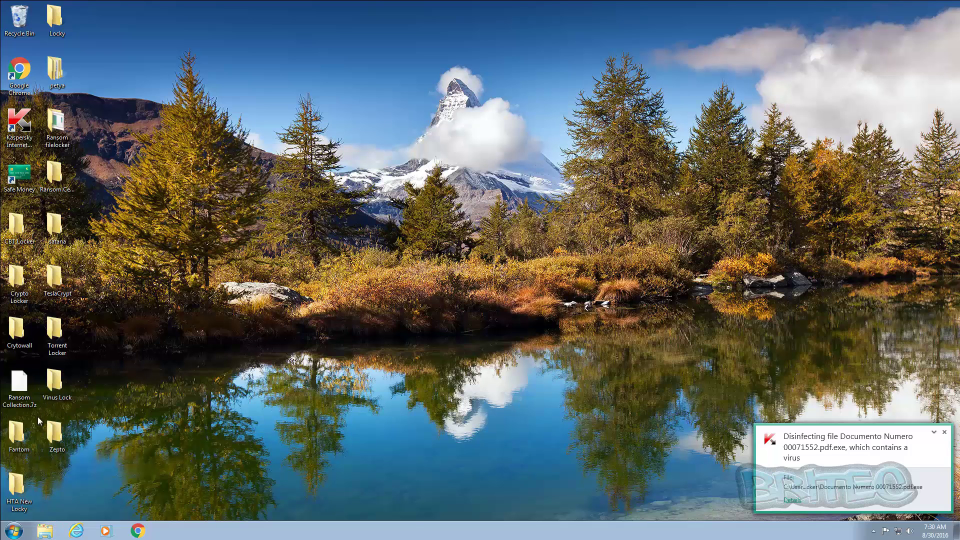
double_click(51, 385)
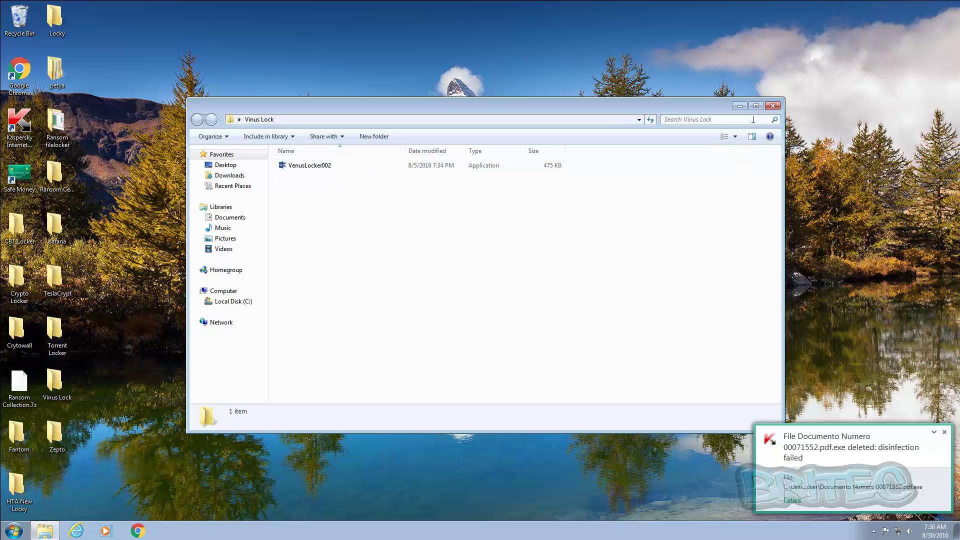
left_click(773, 105)
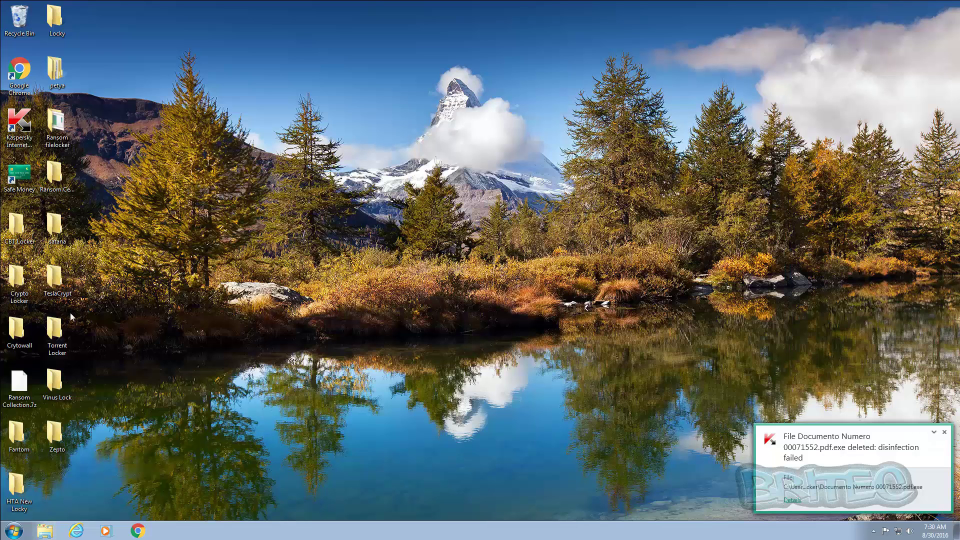
Inspect the Torrent Locker, Crytowall, Crypto Locker and TeslaCrypt folders, all found empty
double_click(55, 334)
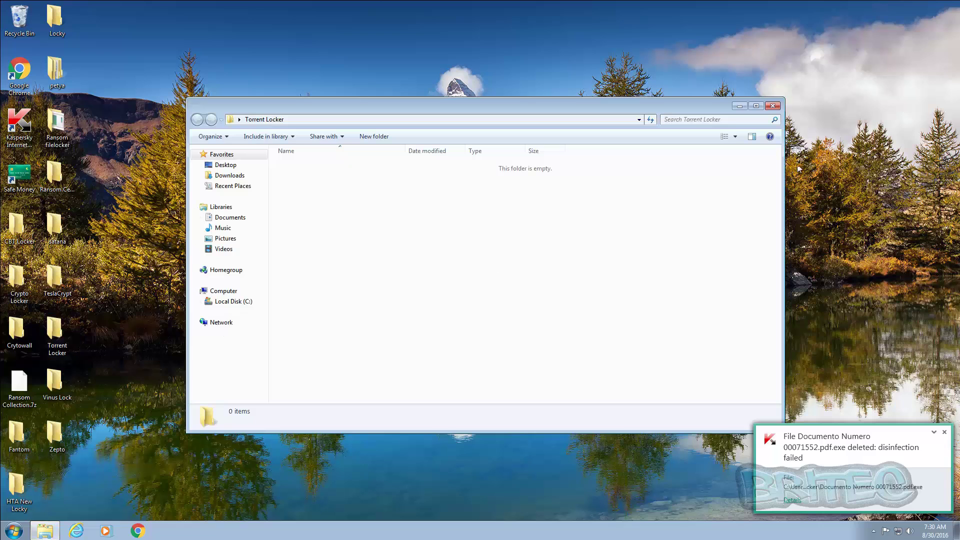
left_click(774, 107)
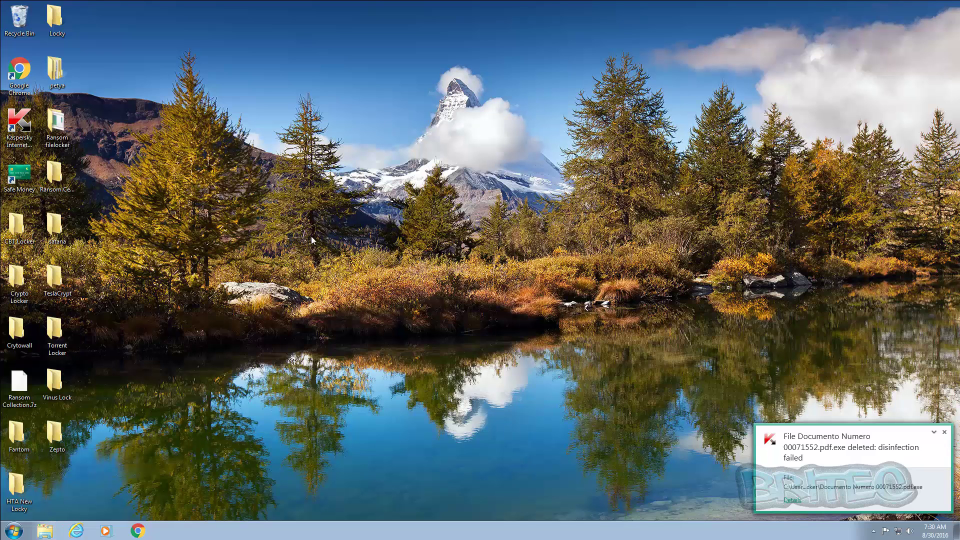
double_click(15, 325)
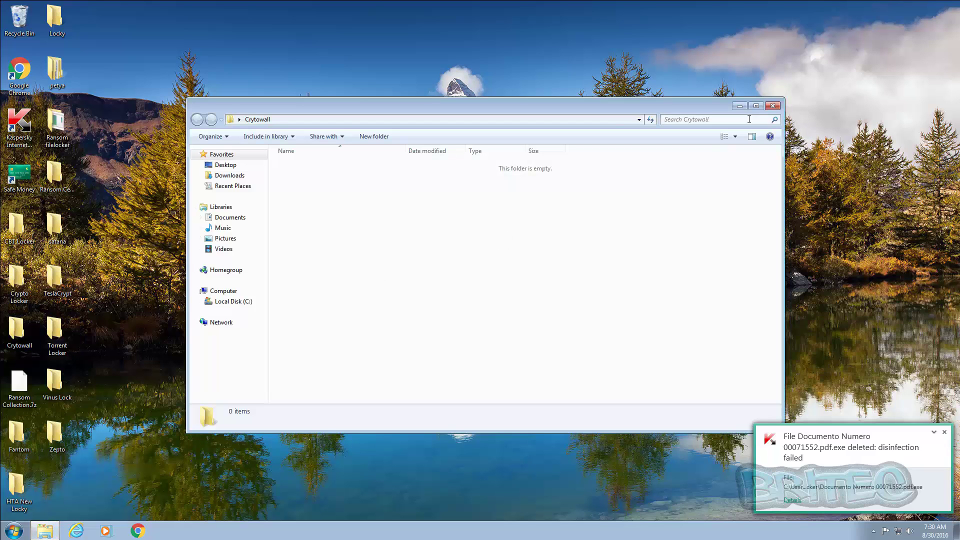
left_click(773, 105)
double_click(16, 278)
left_click(773, 106)
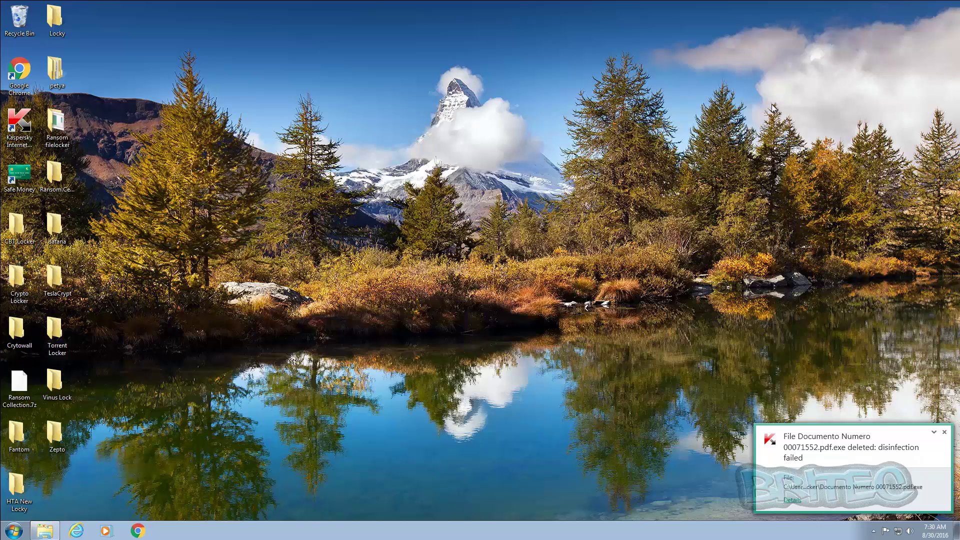
double_click(48, 277)
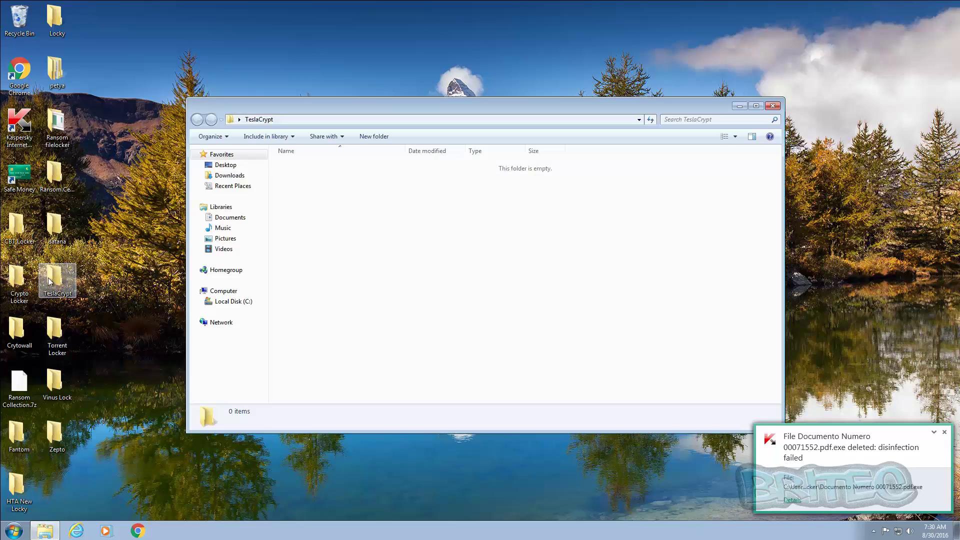
left_click(771, 106)
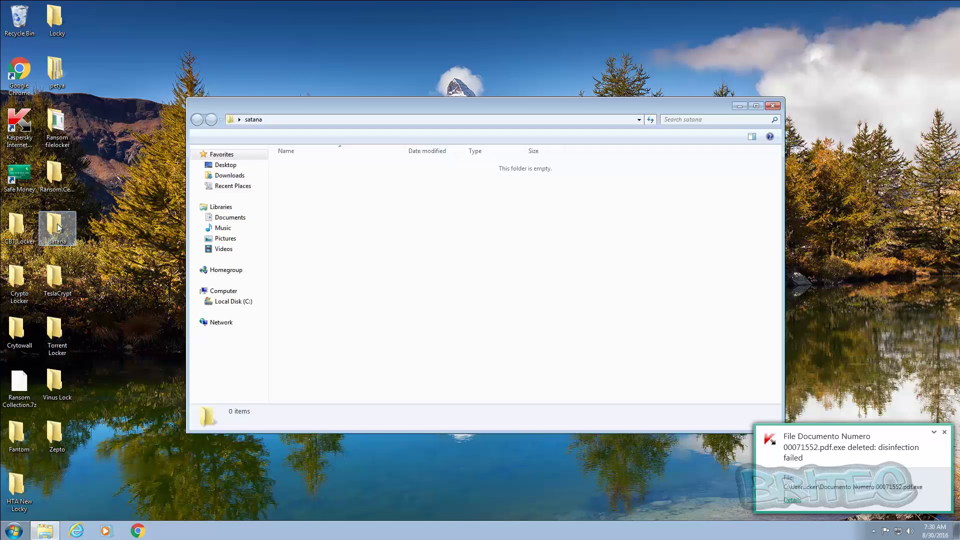
Close satana and check the empty CBT Locker, Ransom.Cerber and Ransom filelocker folders
left_click(774, 106)
double_click(15, 232)
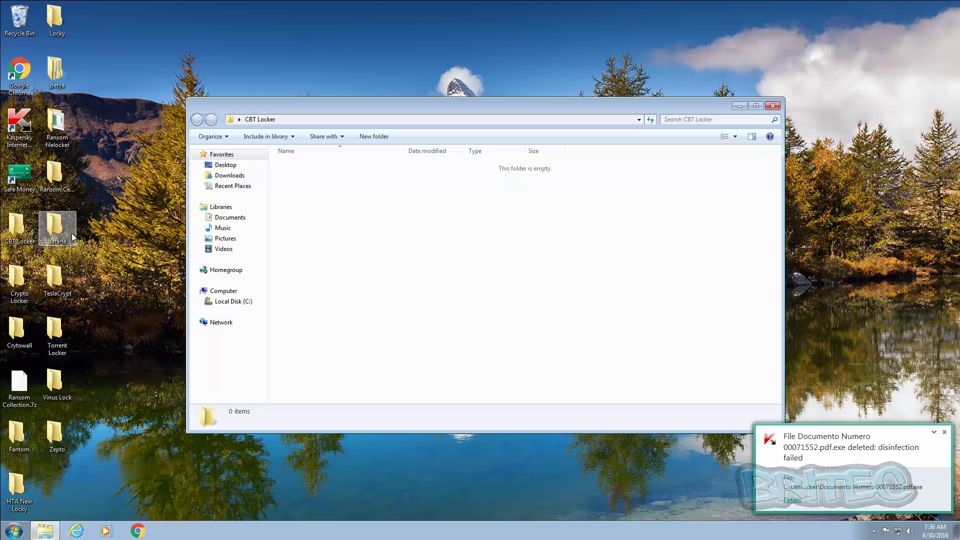
left_click(773, 106)
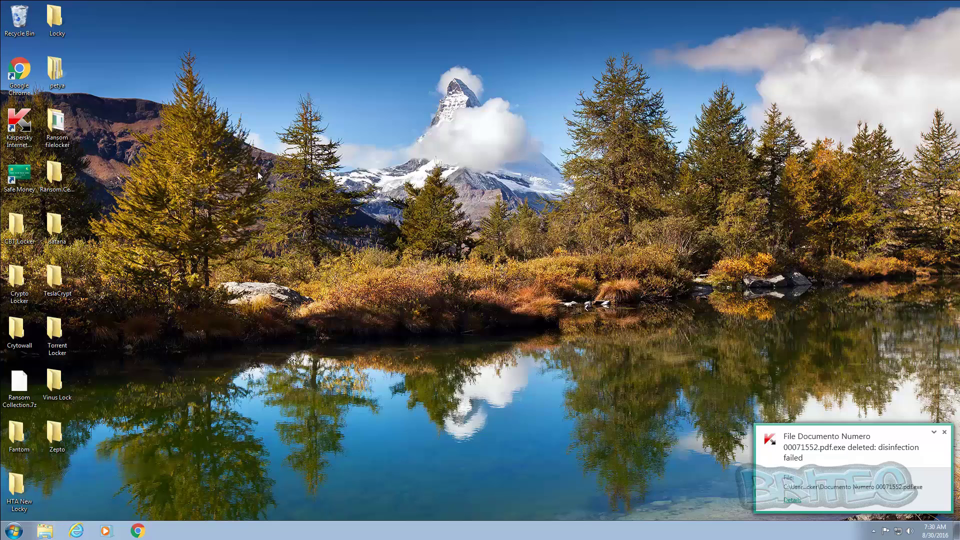
double_click(56, 184)
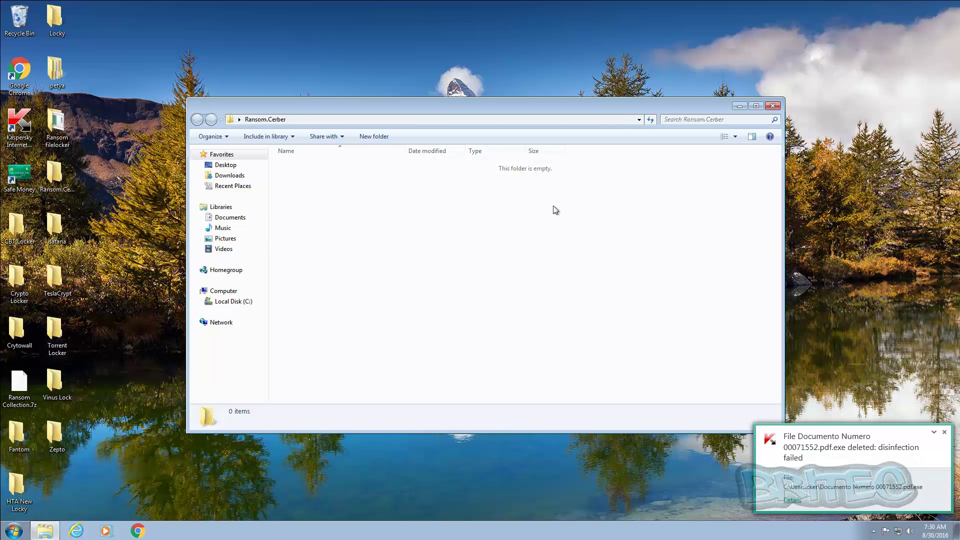
left_click(773, 106)
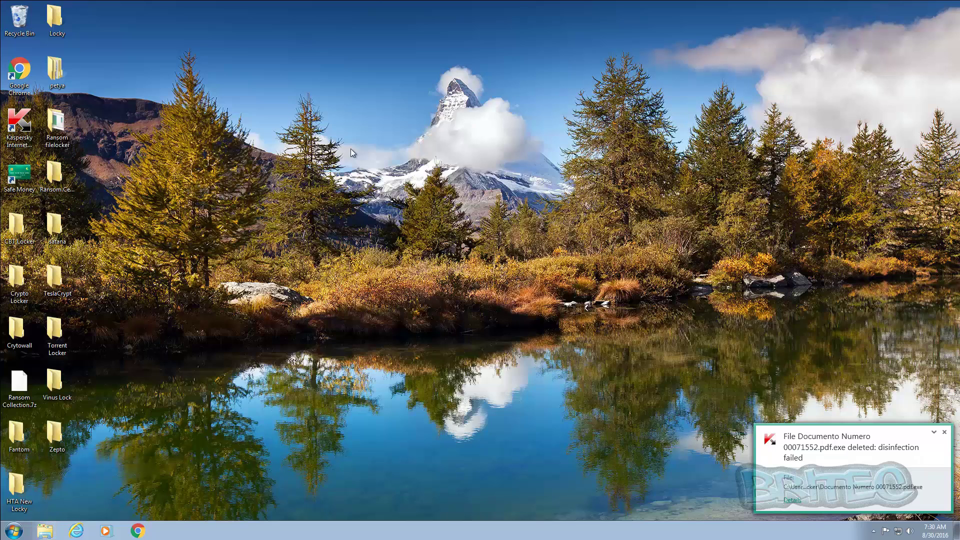
double_click(59, 122)
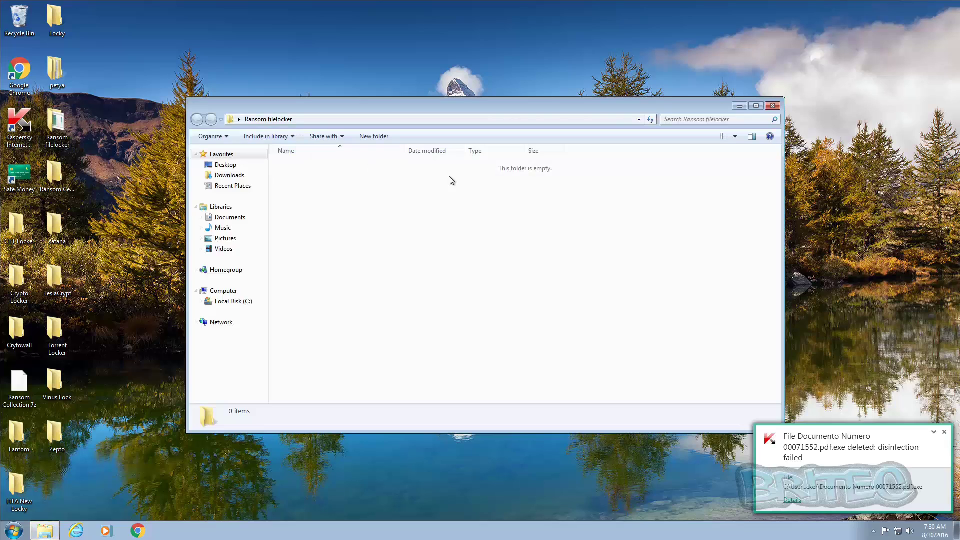
left_click(773, 106)
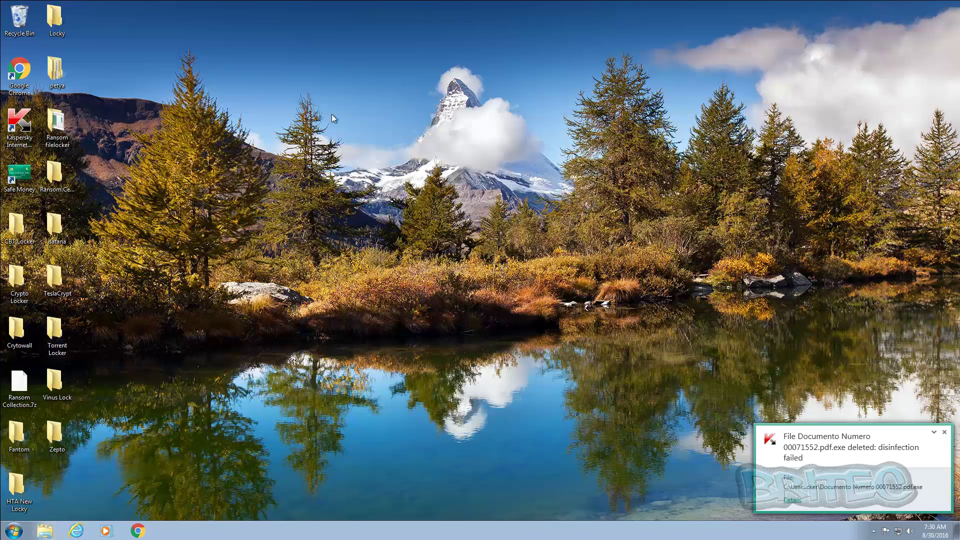
Check the petya folder's Red and Green subfolders, then close it
double_click(55, 72)
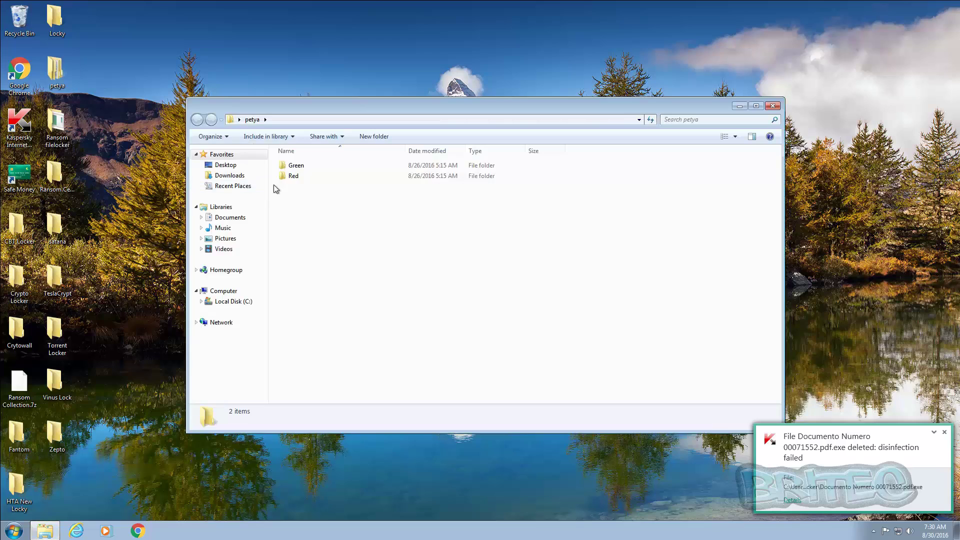
left_click(294, 177)
double_click(294, 177)
left_click(197, 119)
double_click(302, 165)
left_click(198, 120)
left_click(773, 106)
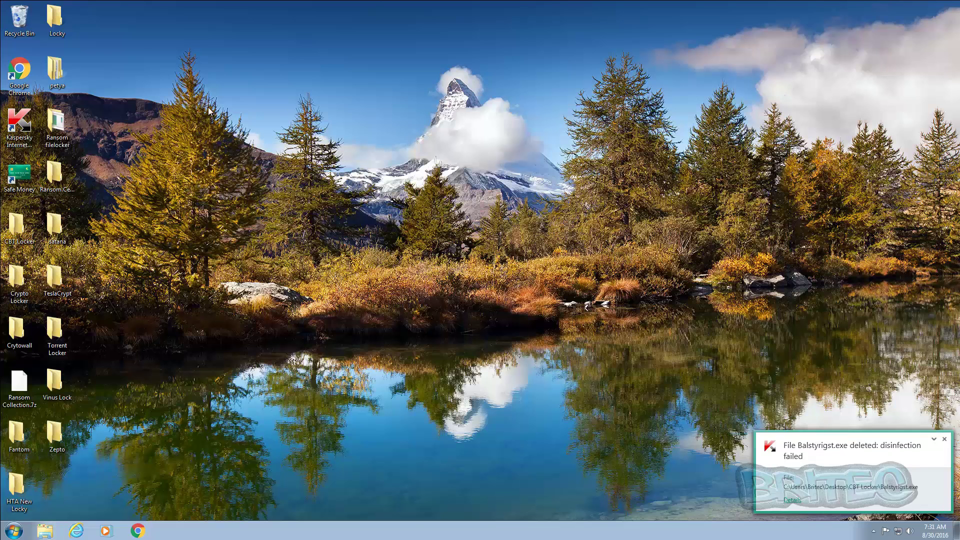
Check the Locky and Fantom folders, each holding one application file
double_click(49, 22)
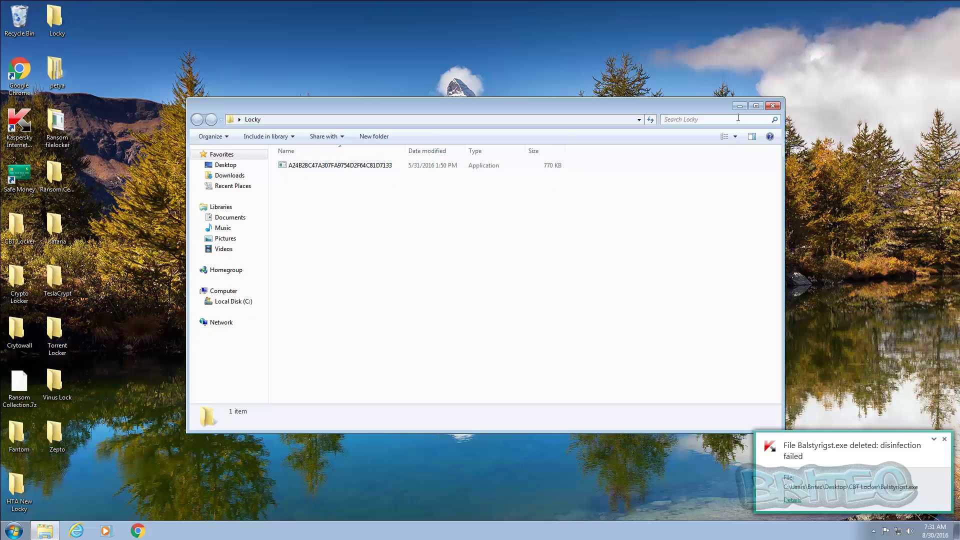
left_click(773, 106)
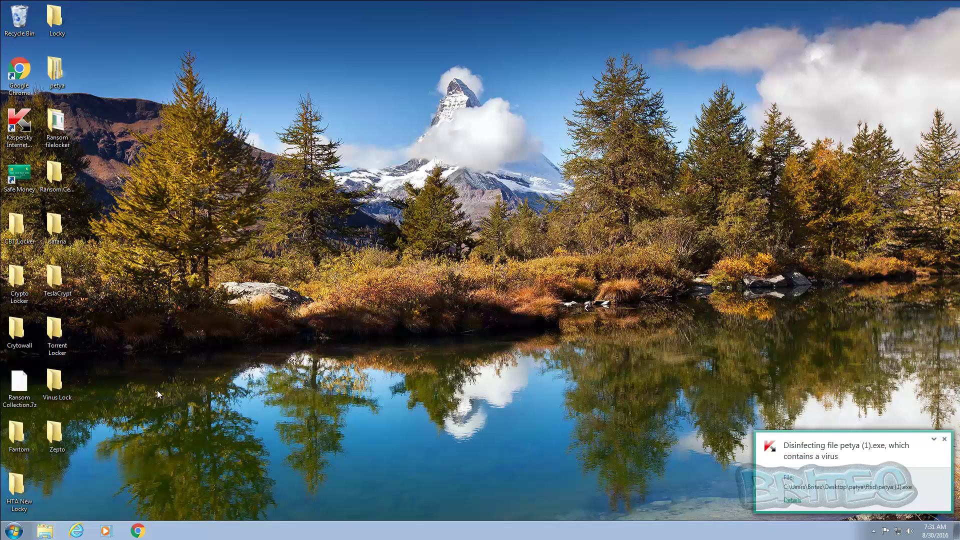
double_click(17, 431)
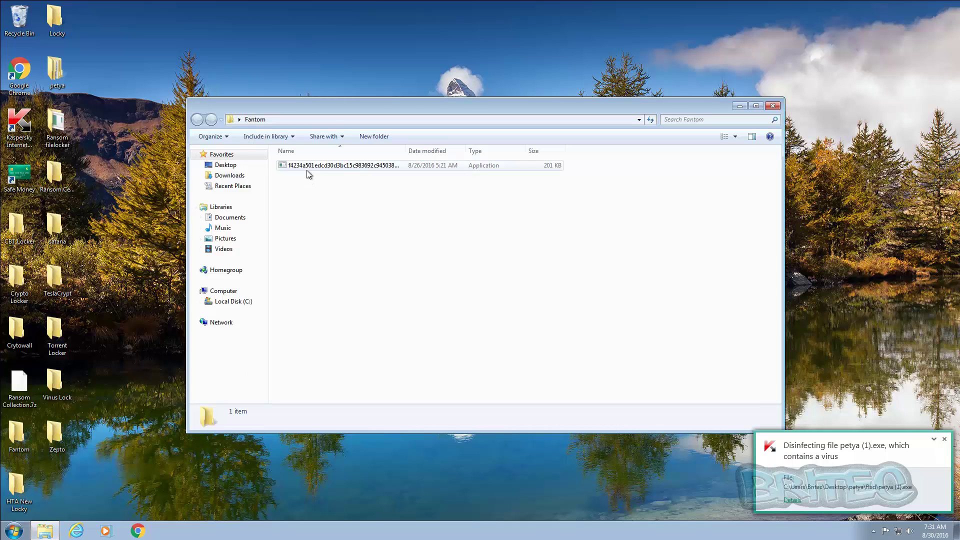
left_click(772, 107)
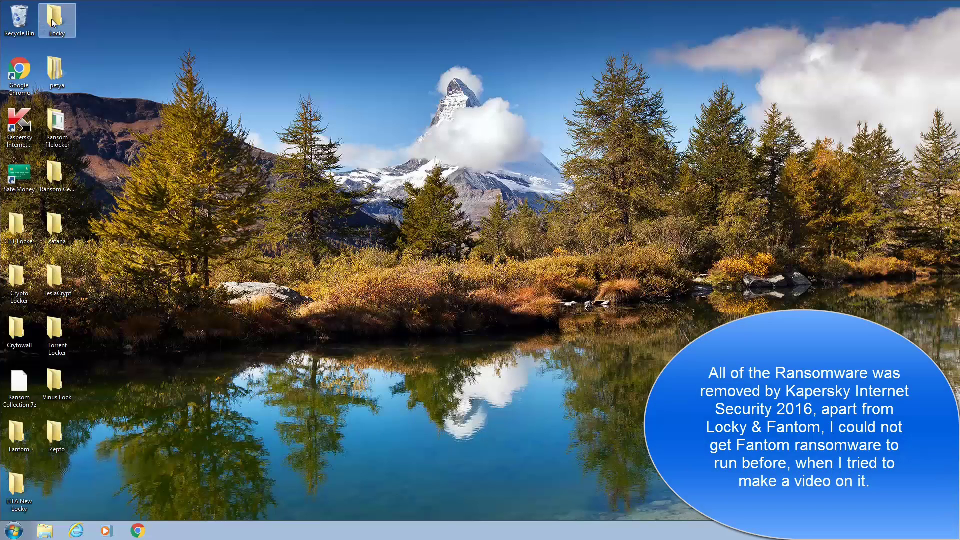
double_click(53, 22)
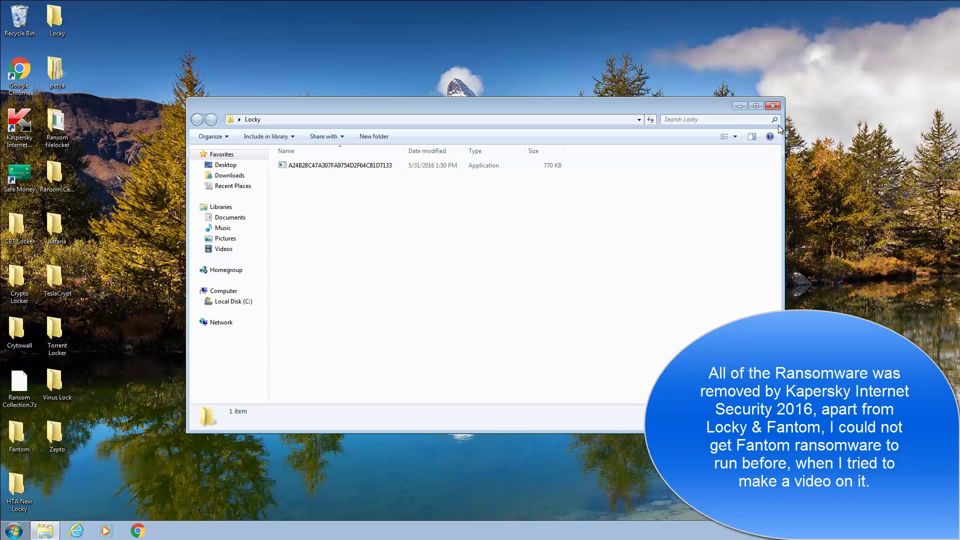
left_click(773, 106)
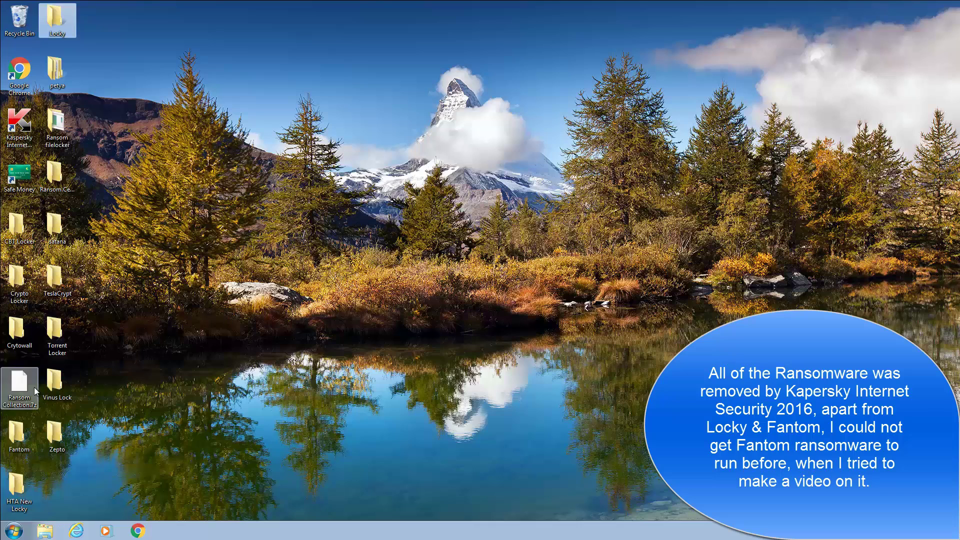
double_click(22, 437)
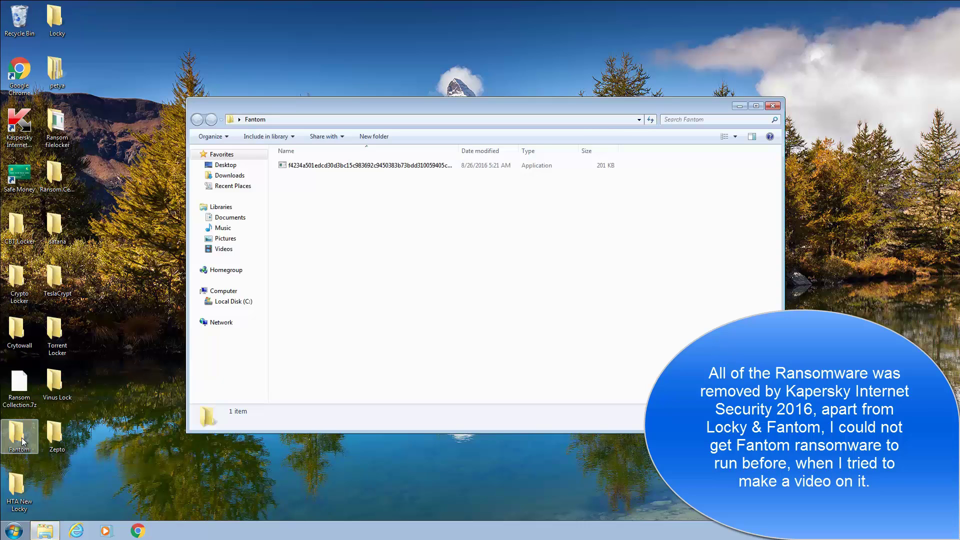
left_click(773, 106)
Delete the Zepto folder and the seven folders in the second sample column
left_click_drag(96, 511, 38, 432)
key("Delete")
left_click(521, 306)
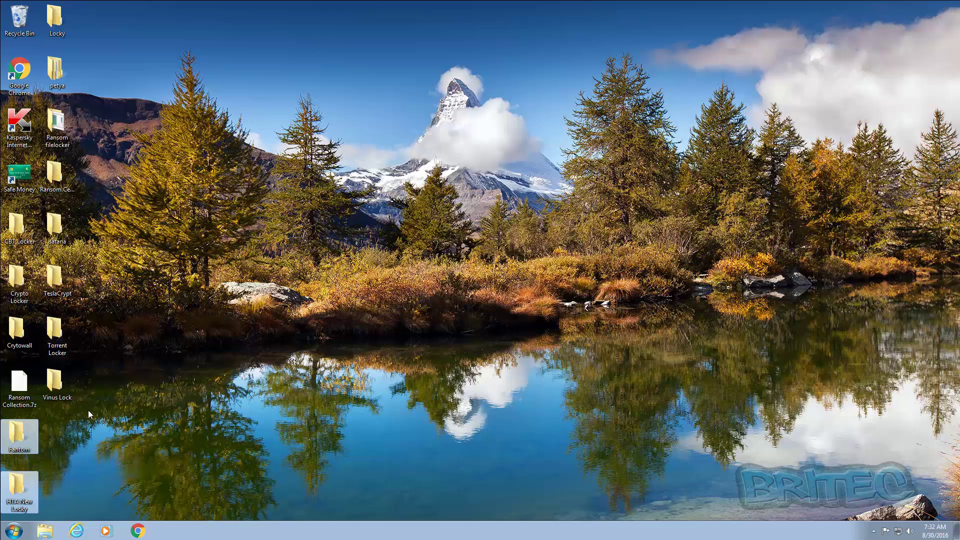
left_click_drag(91, 406, 56, 78)
key("Delete")
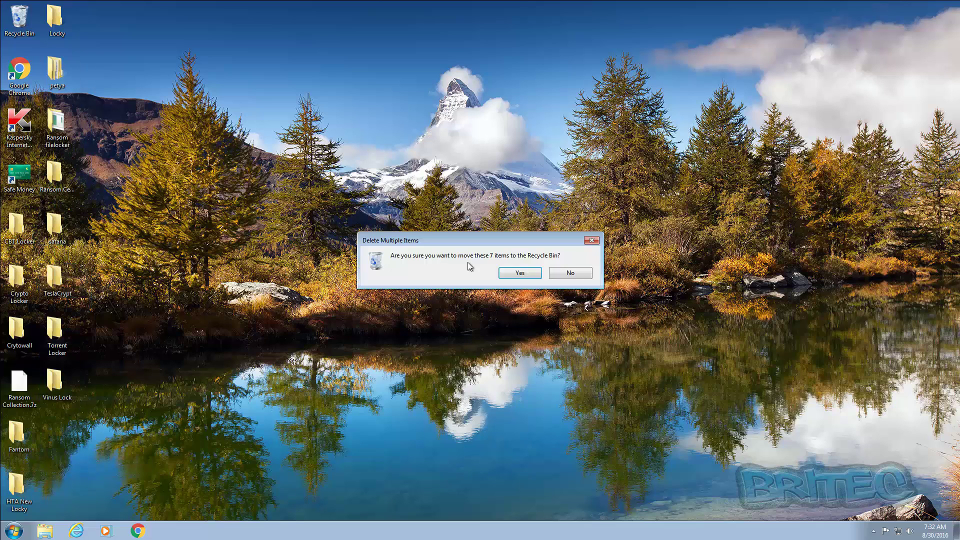
left_click(517, 273)
Move Locky and Fantom to the top; delete HTA New Locky, CBT Locker, Crypto Locker, Crytowall
left_click_drag(58, 17, 287, 79)
left_click_drag(21, 440, 362, 78)
left_click(19, 486)
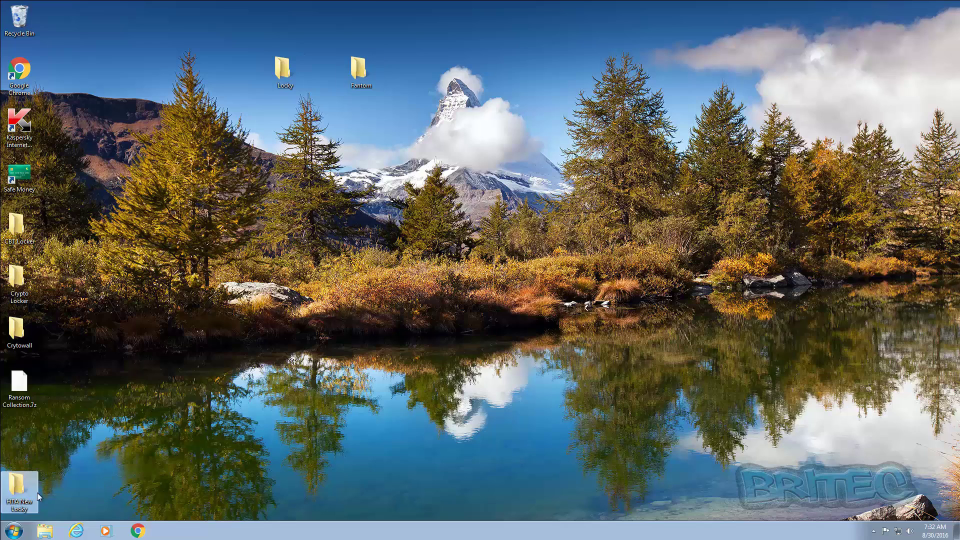
key("Delete")
left_click(521, 306)
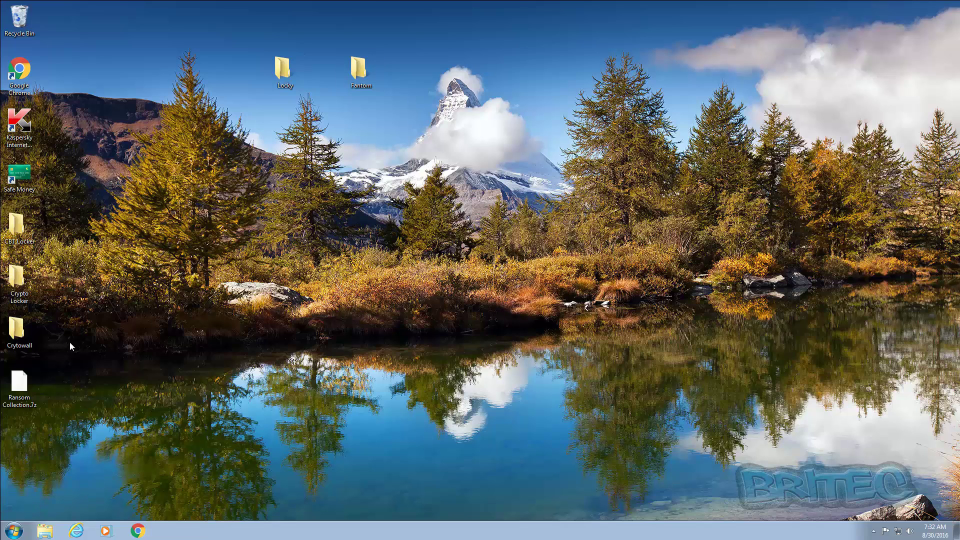
left_click_drag(71, 361, 3, 211)
key("Delete")
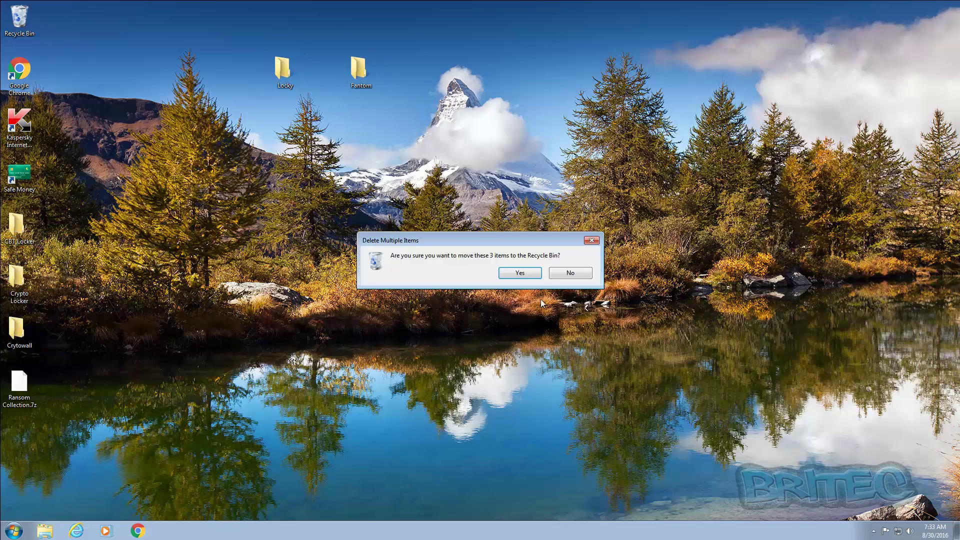
left_click(518, 273)
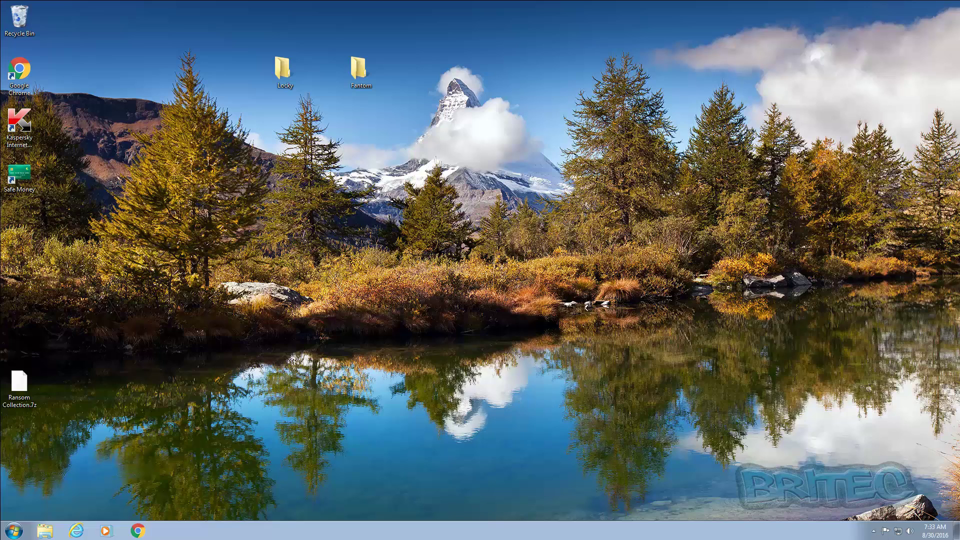
Pause Kaspersky protection from its tray icon menu and accept the reduced-protection warning
left_click(874, 531)
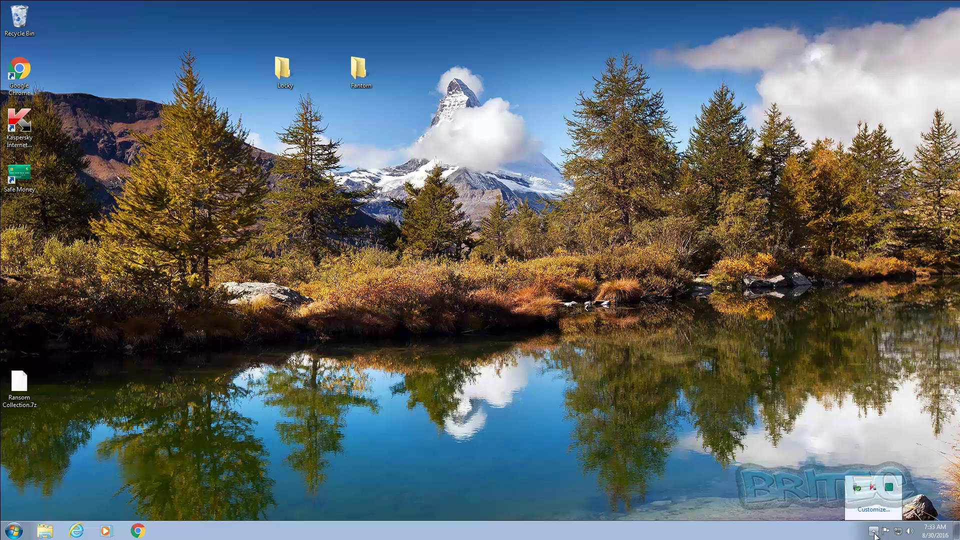
right_click(874, 490)
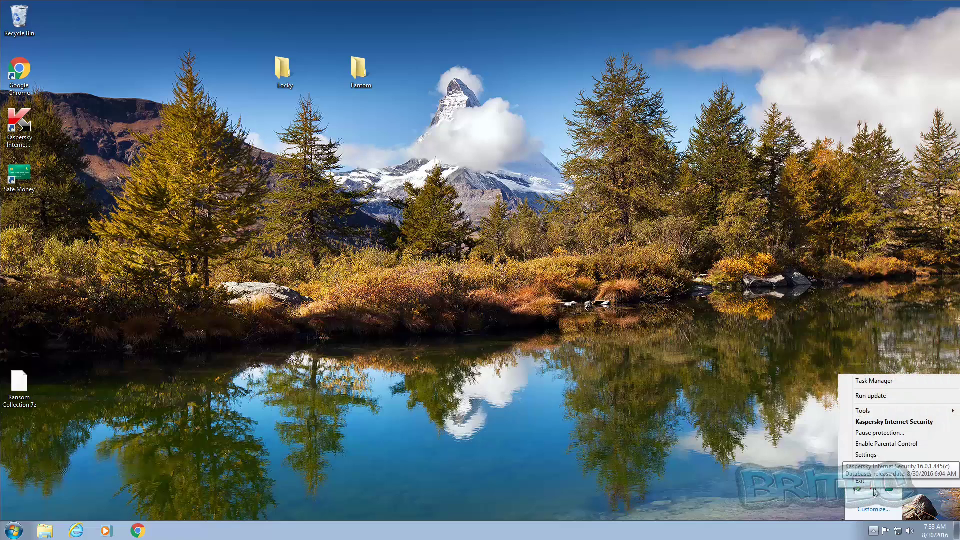
left_click(875, 434)
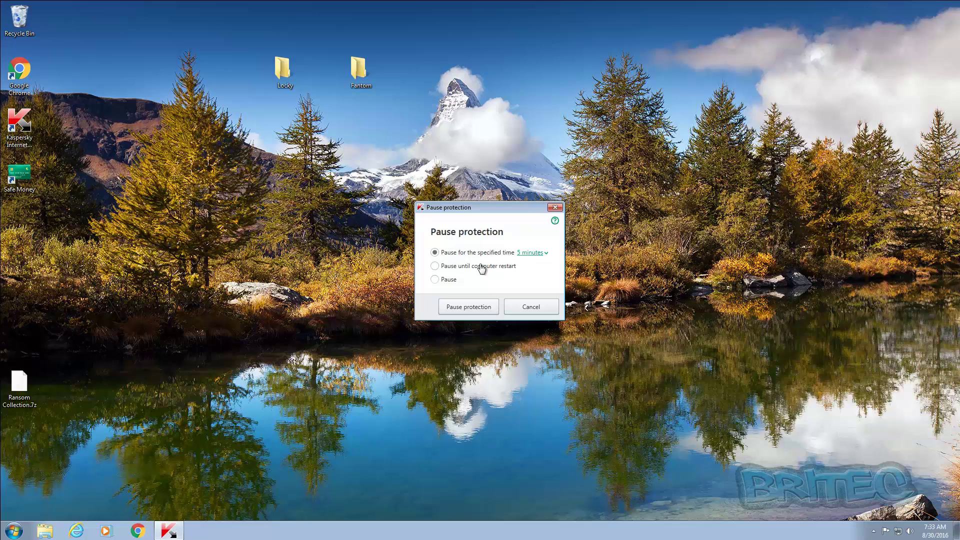
left_click(463, 309)
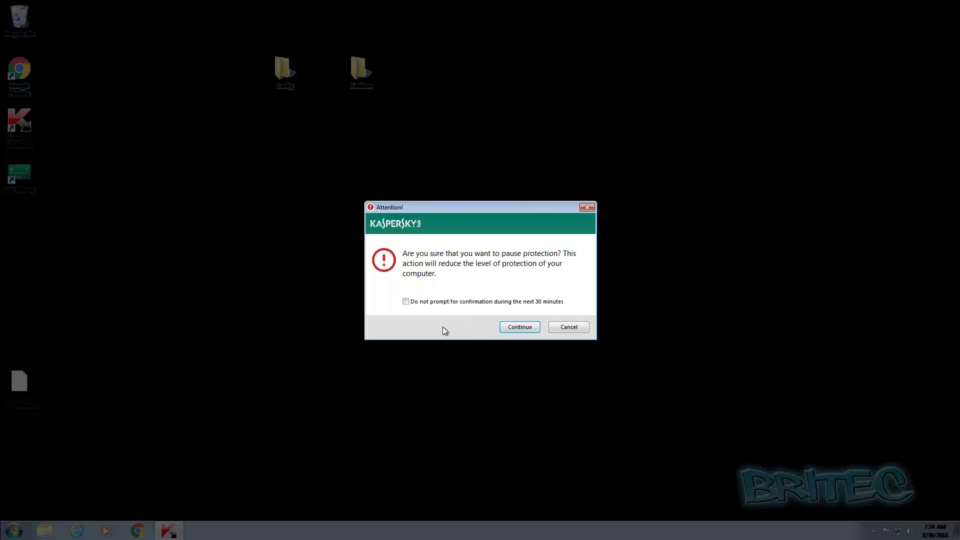
left_click(515, 332)
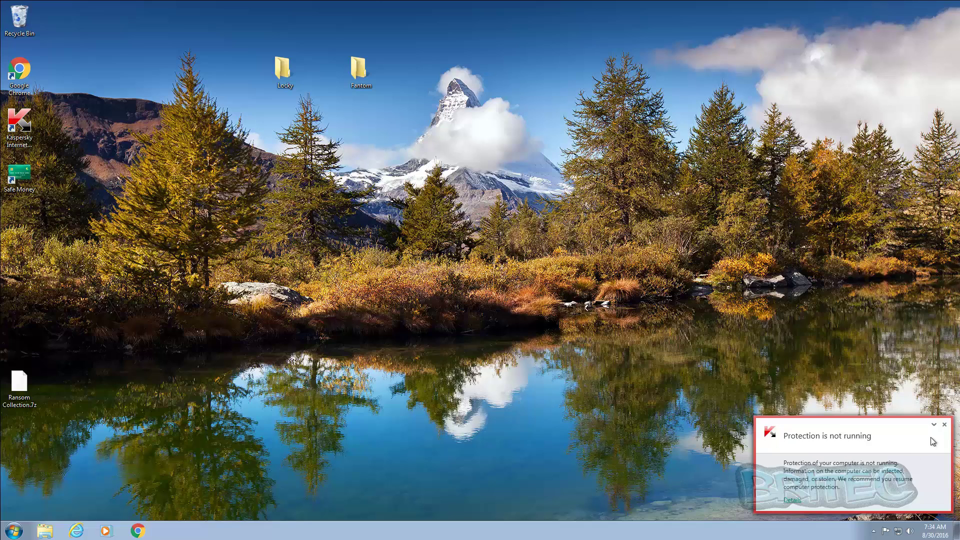
Extract petya from Ransom Collection.7z to the desktop via 7-Zip, using the password
left_click(945, 425)
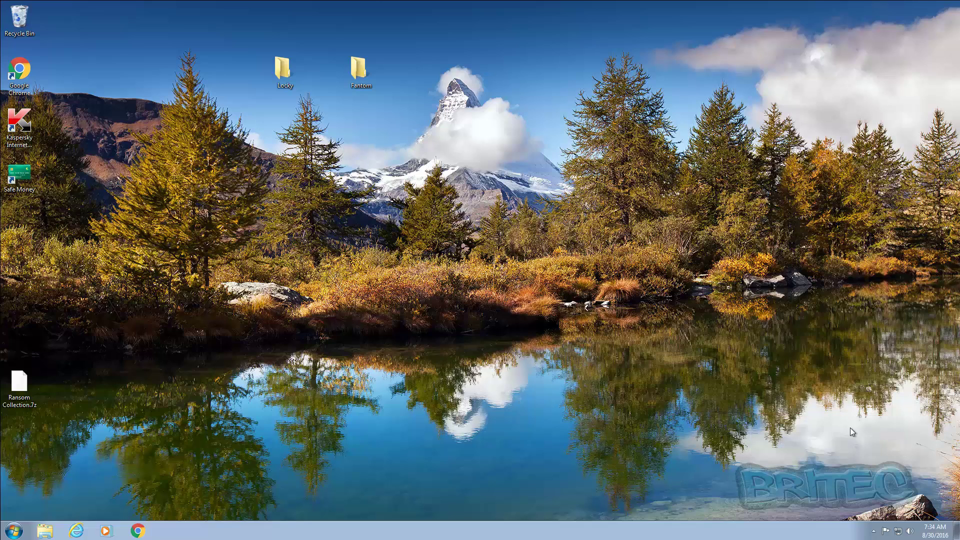
right_click(14, 386)
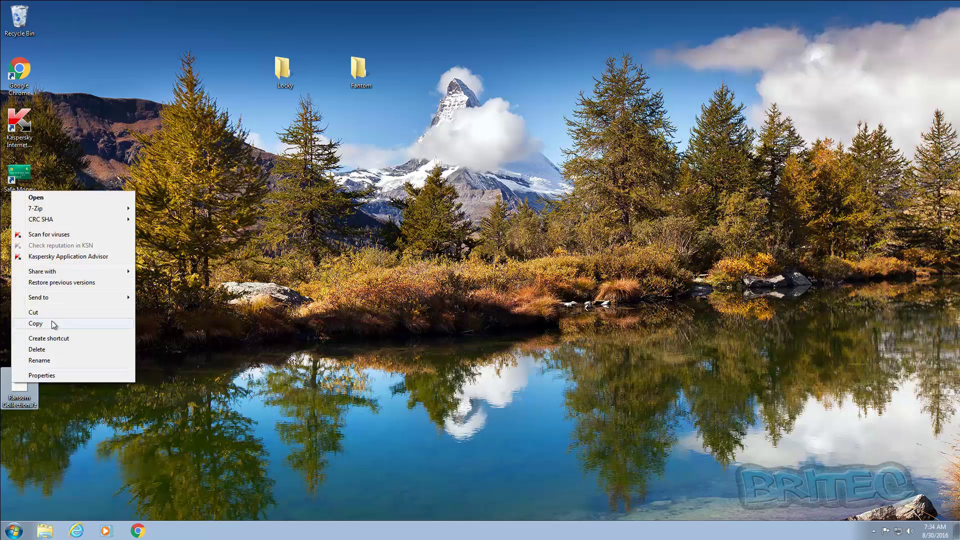
mouse_move(73, 209)
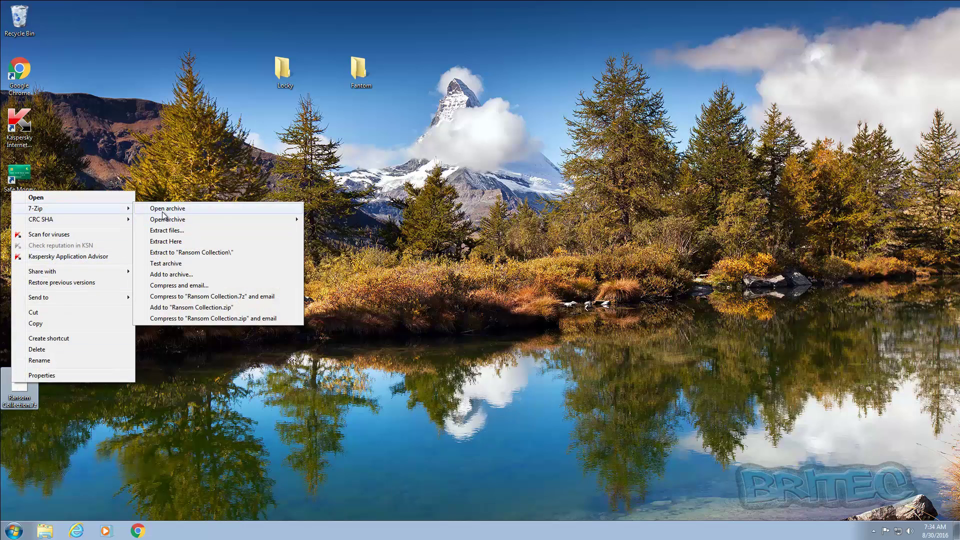
left_click(163, 210)
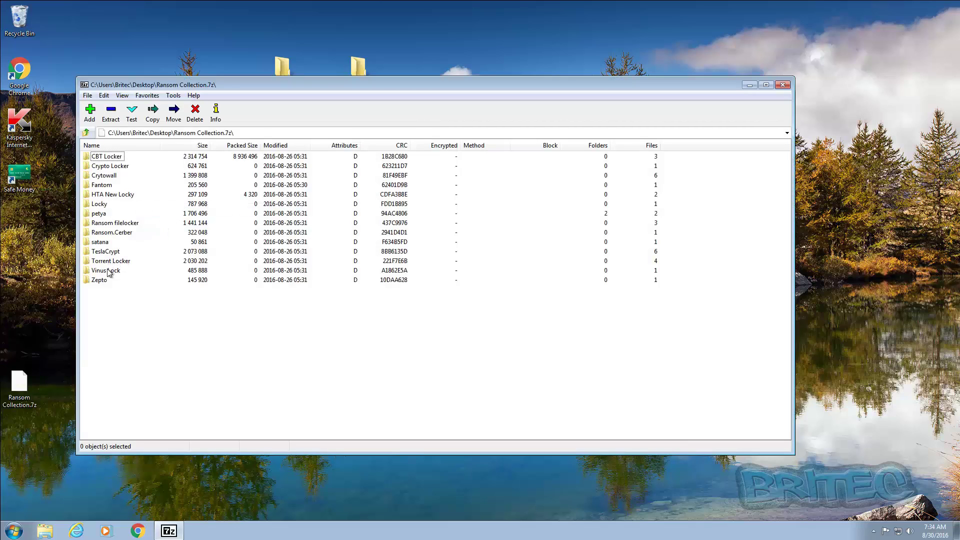
left_click(100, 214)
left_click_drag(343, 494, 345, 495)
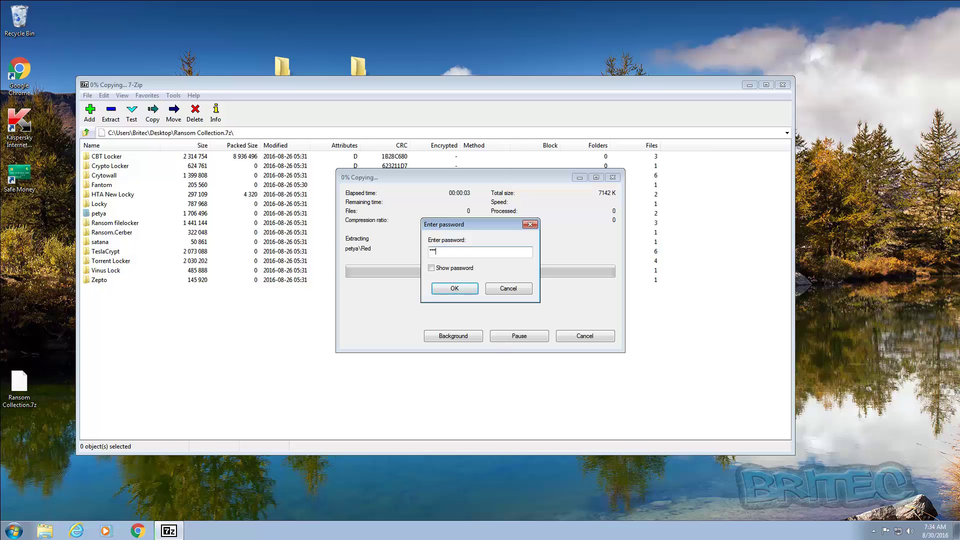
key("Return")
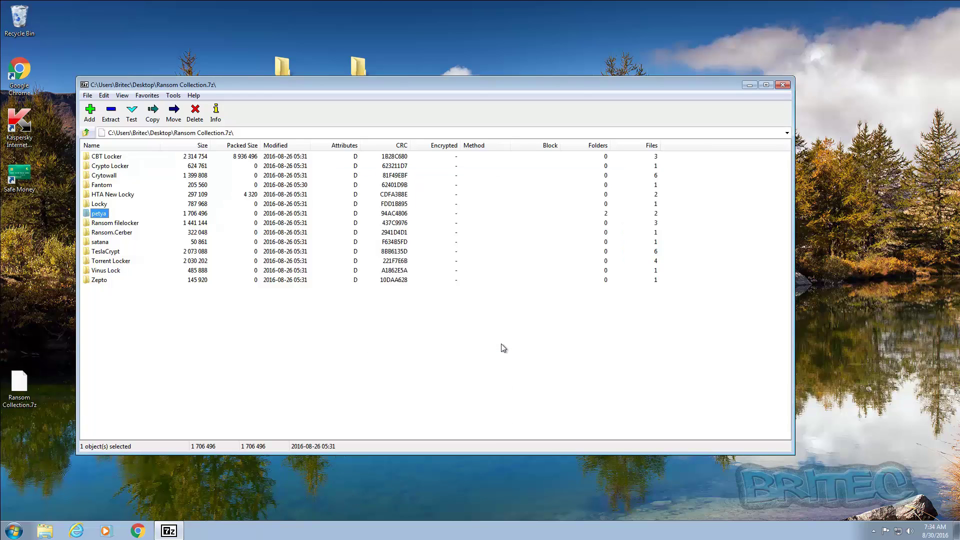
left_click(783, 86)
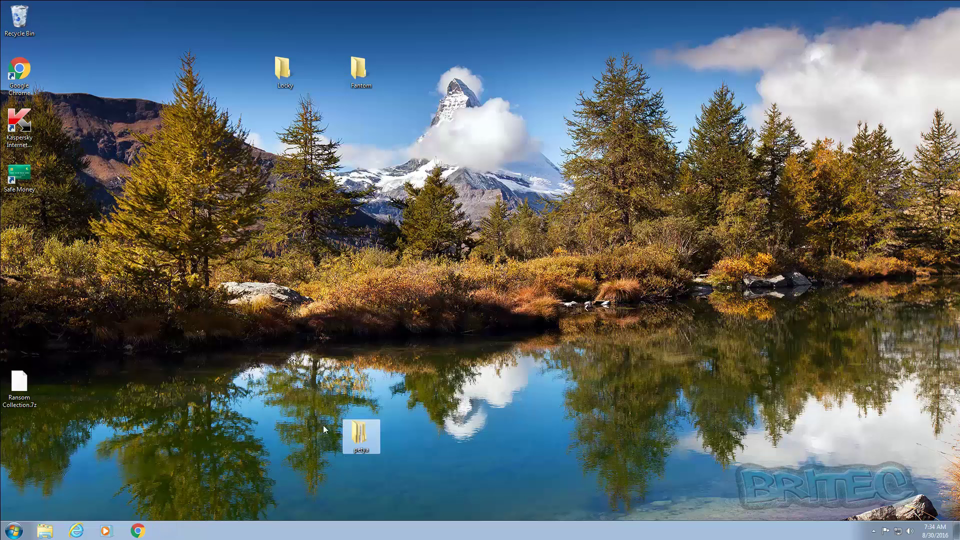
Move PDFBewerbungsmappe and petya (1) from petya's Green and Red subfolders onto the desktop
left_click_drag(360, 433, 429, 111)
double_click(437, 79)
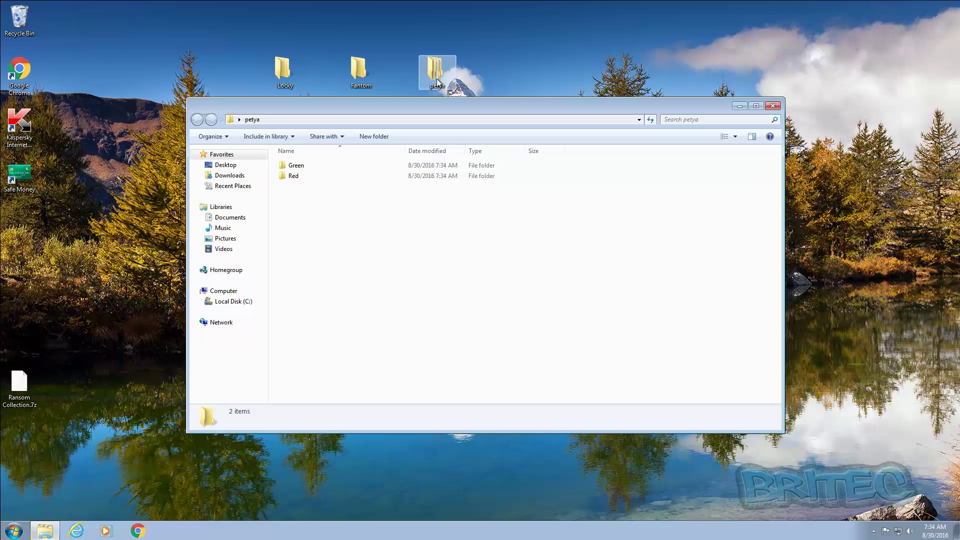
double_click(303, 167)
left_click_drag(311, 169, 515, 75)
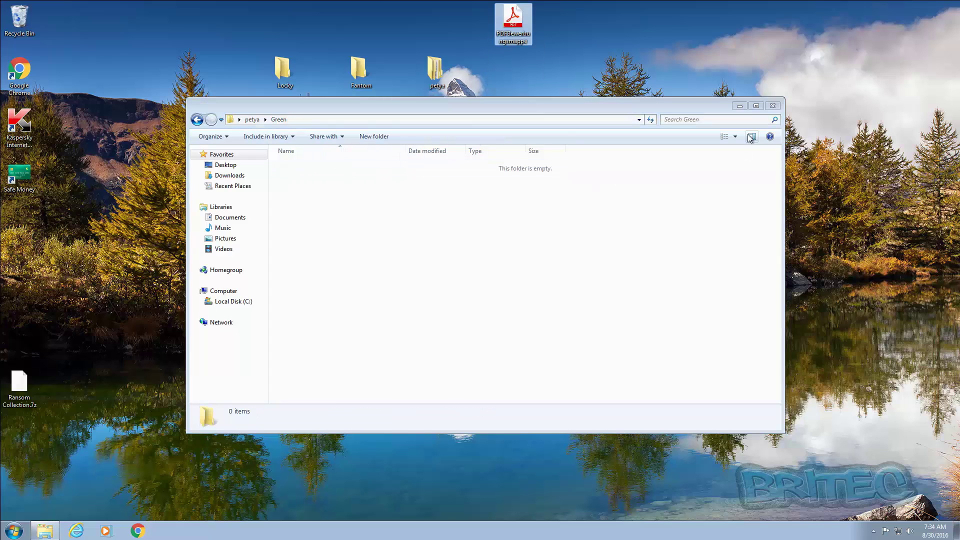
left_click(198, 119)
double_click(296, 178)
left_click_drag(294, 168, 606, 76)
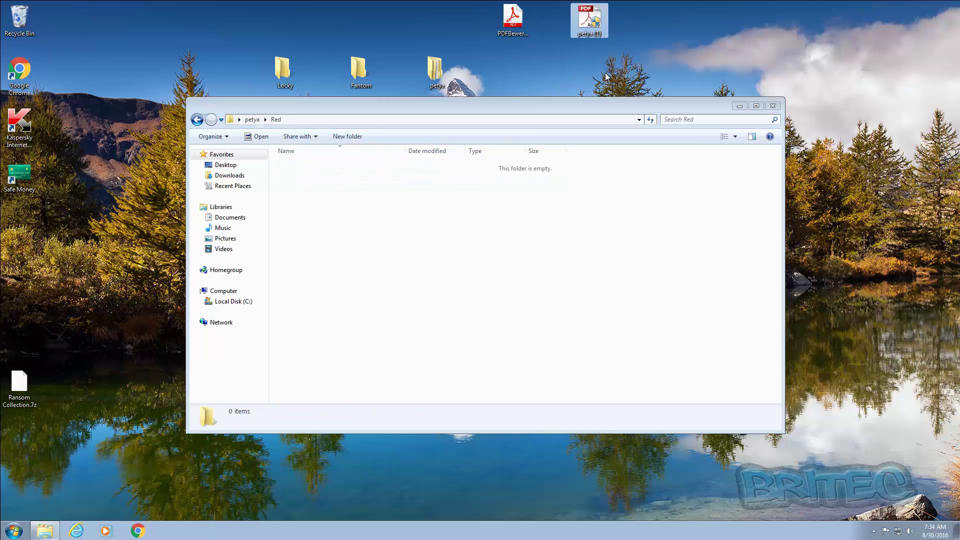
left_click(773, 106)
left_click_drag(513, 20, 512, 70)
left_click_drag(574, 31, 573, 82)
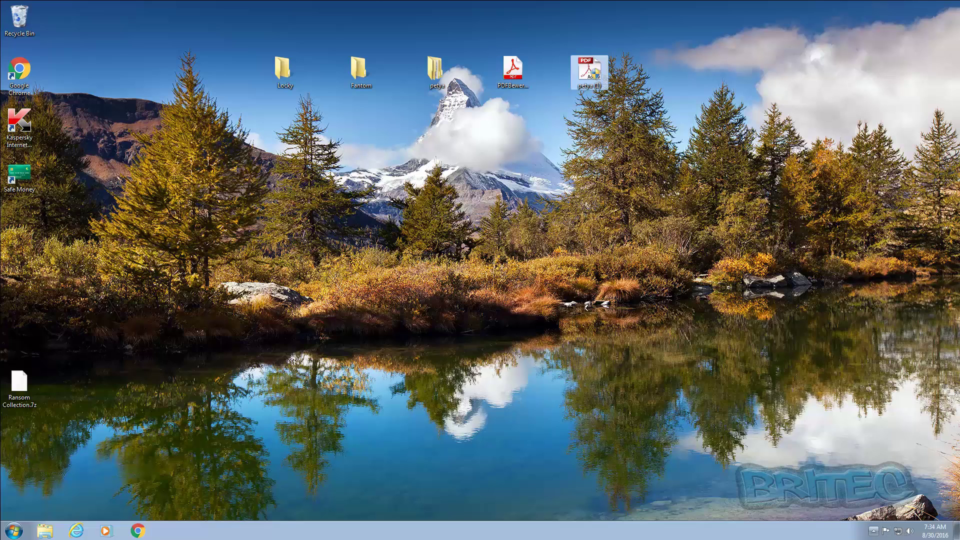
Cut the PDFBewerbungsmappe and petya (1) files from the desktop
left_click_drag(677, 143, 495, 64)
right_click(511, 65)
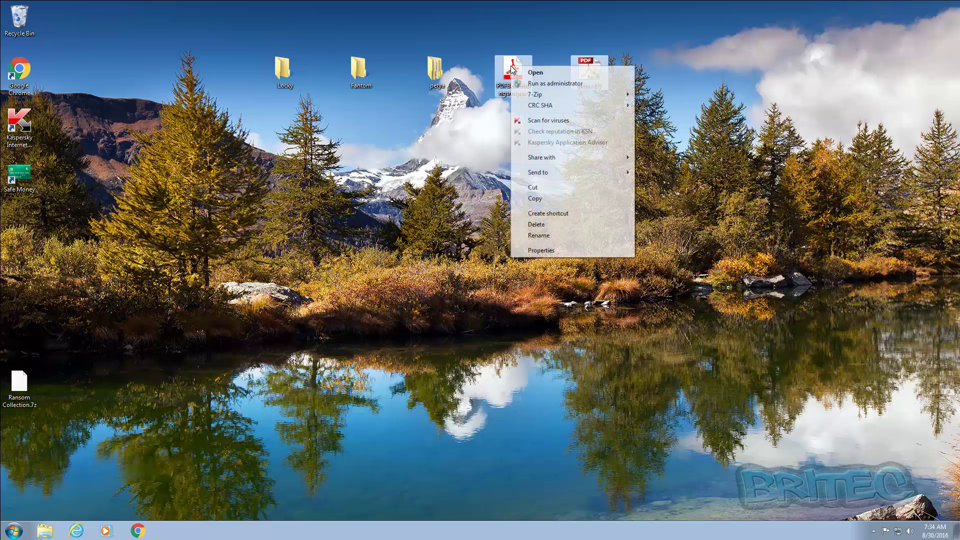
left_click(534, 188)
Paste PDFBewerbungsmappe and petya (1) into Britec's Downloads folder and select PDFBewerbungsmappe
left_click(14, 530)
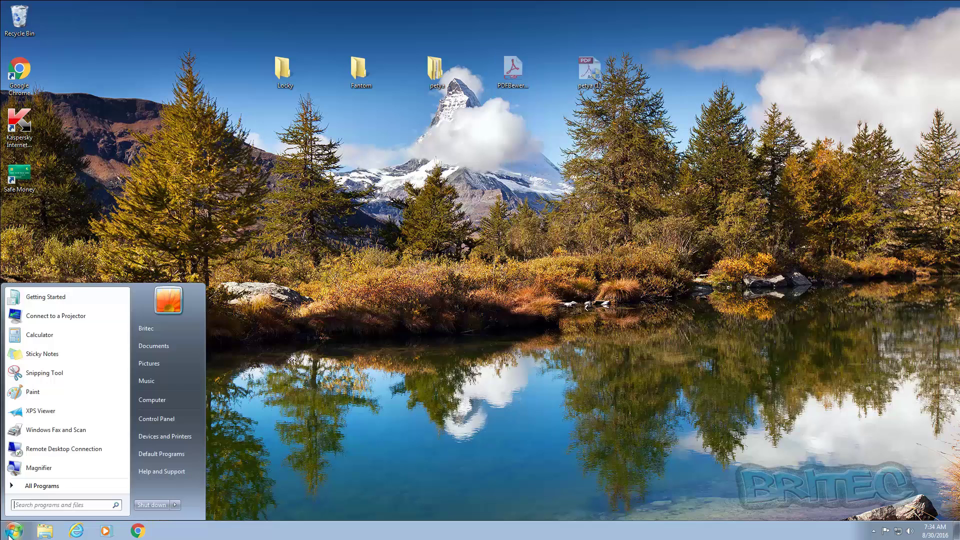
left_click(160, 329)
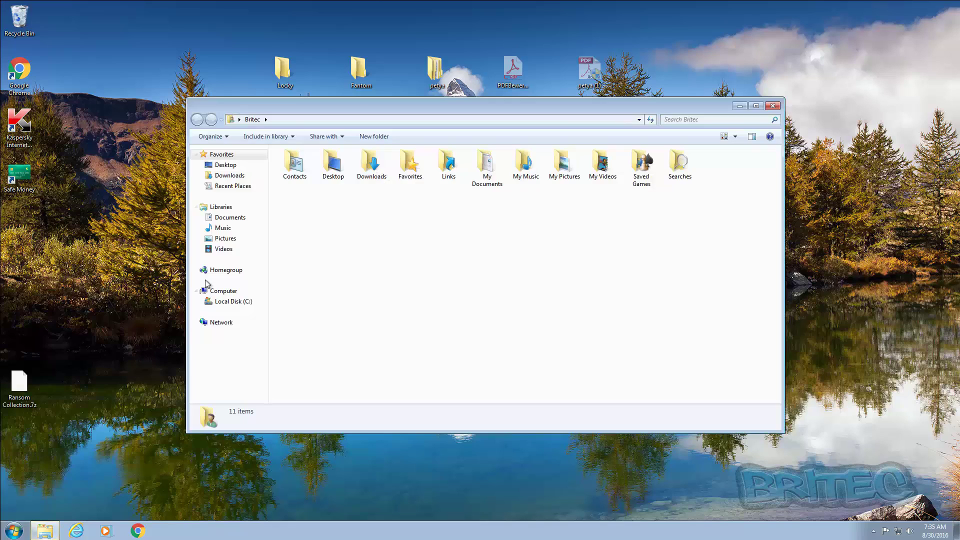
left_click(230, 175)
right_click(300, 210)
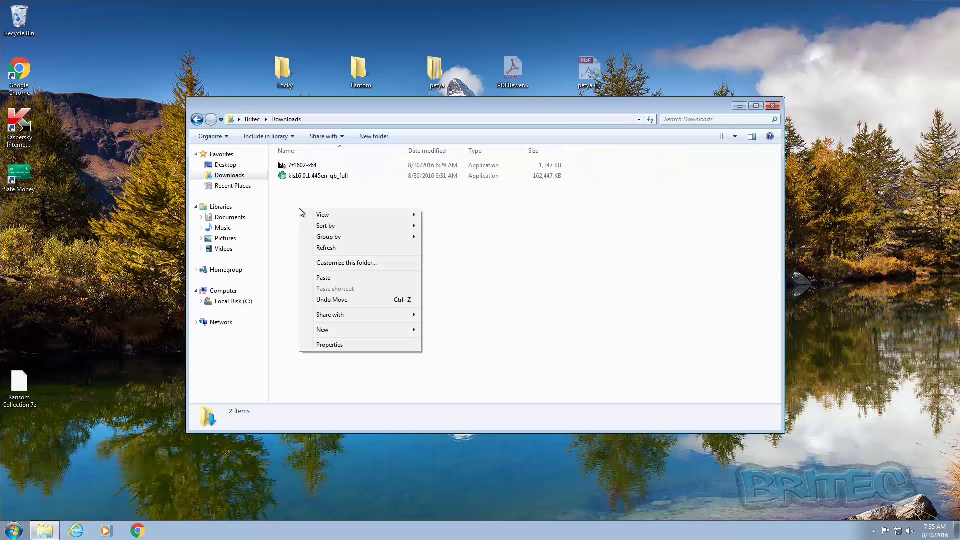
left_click(323, 278)
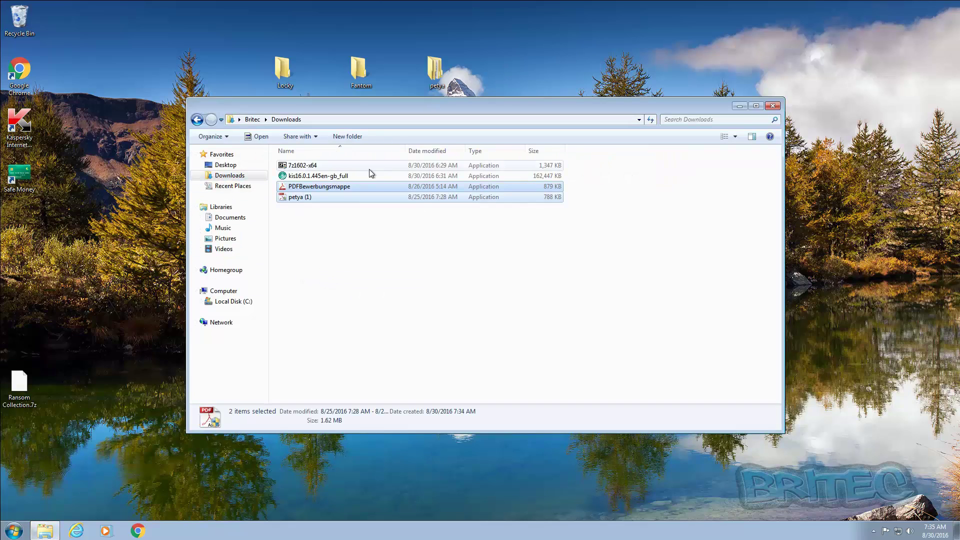
left_click(438, 303)
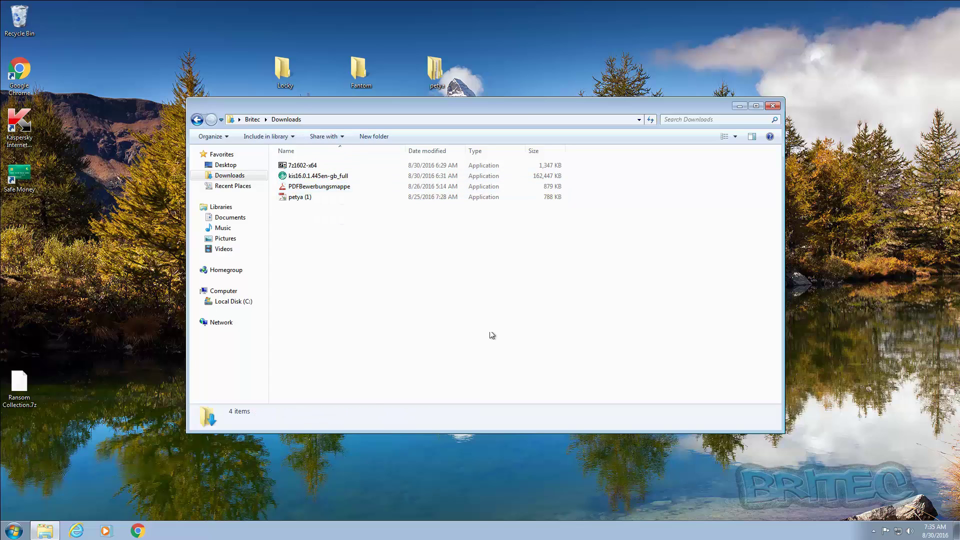
left_click(329, 188)
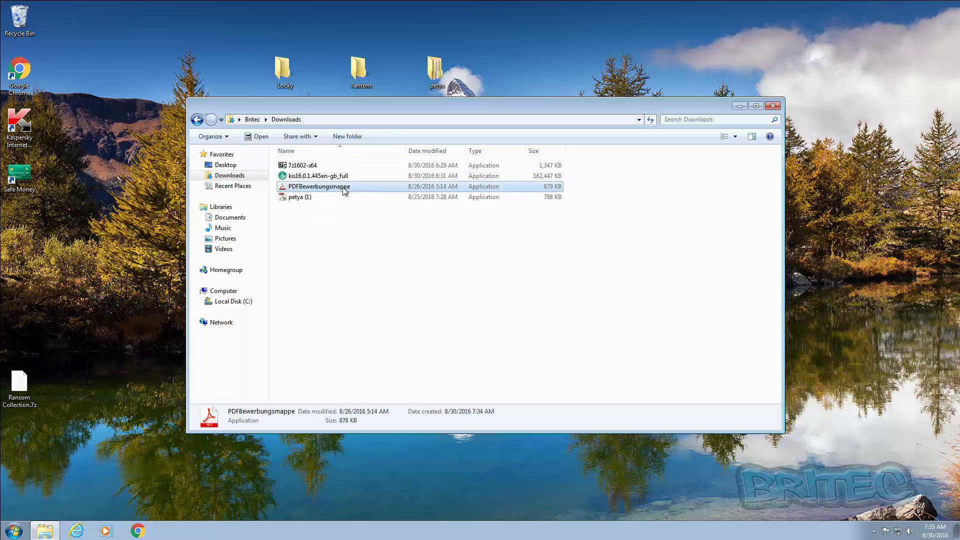
Choose Resume protection from the Kaspersky tray icon's menu
left_click(872, 532)
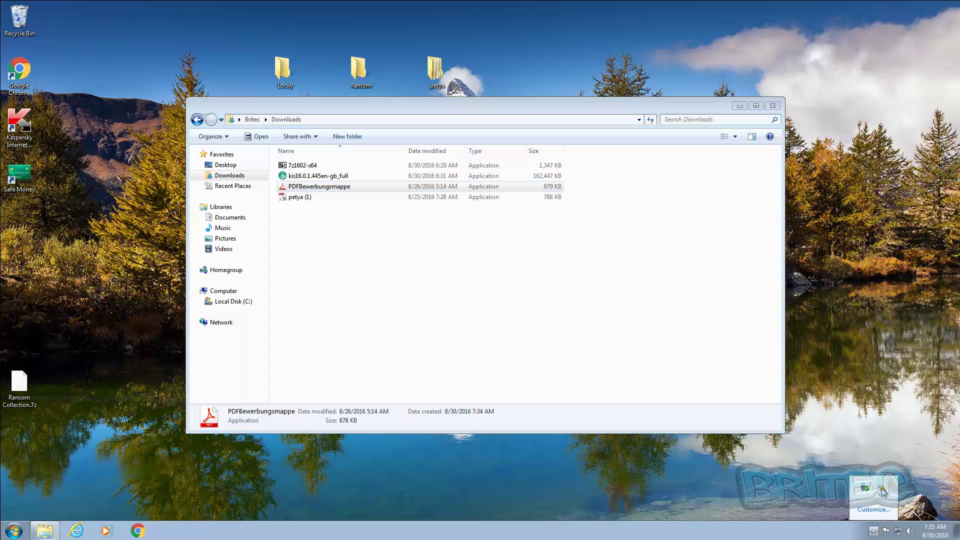
right_click(883, 489)
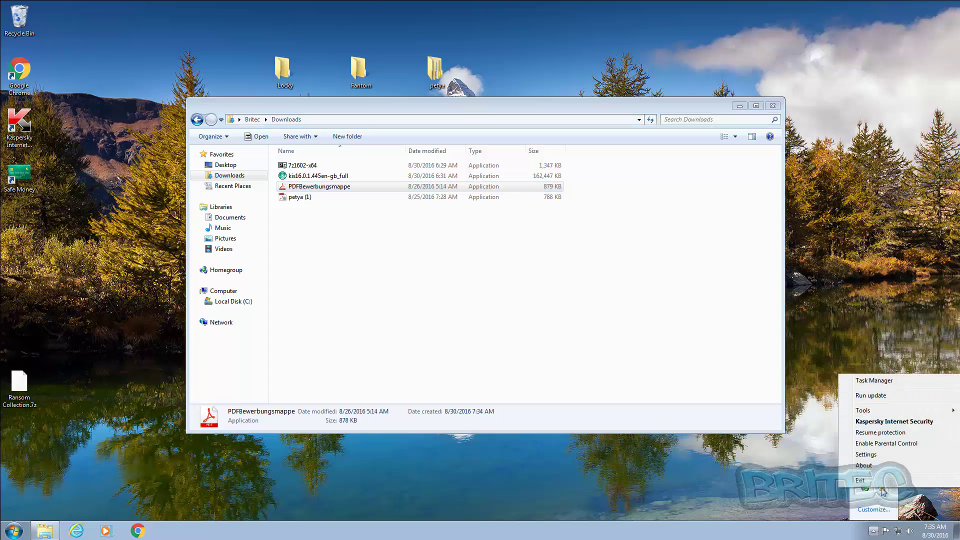
left_click(877, 433)
left_click(310, 259)
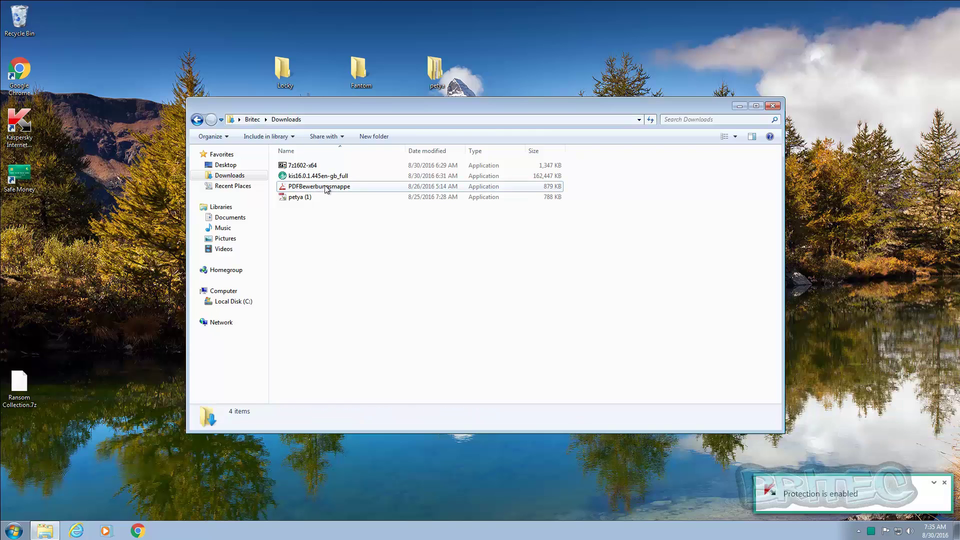
Run PDFBewerbungsmappe and petya (1), dismiss both access errors, and view Kaspersky's Detailed Reports
double_click(325, 188)
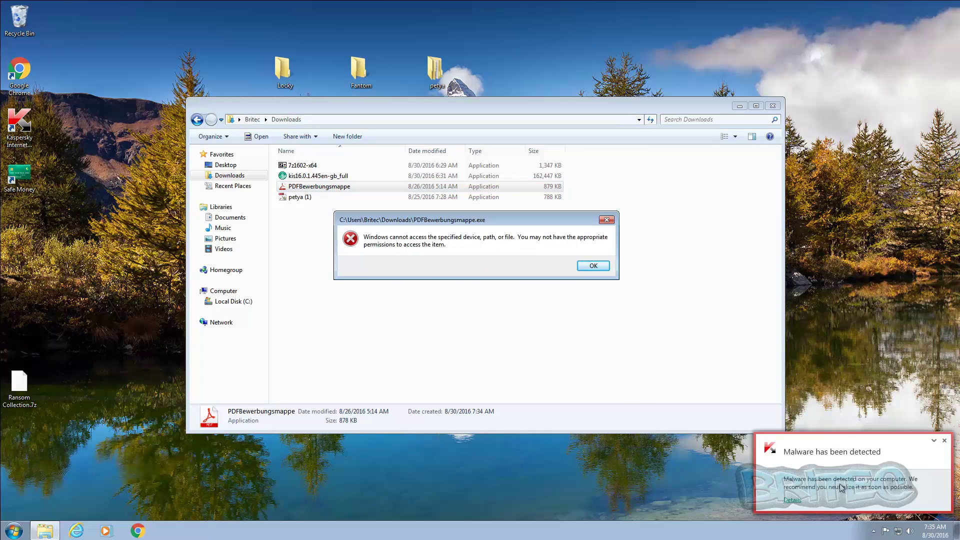
left_click(604, 267)
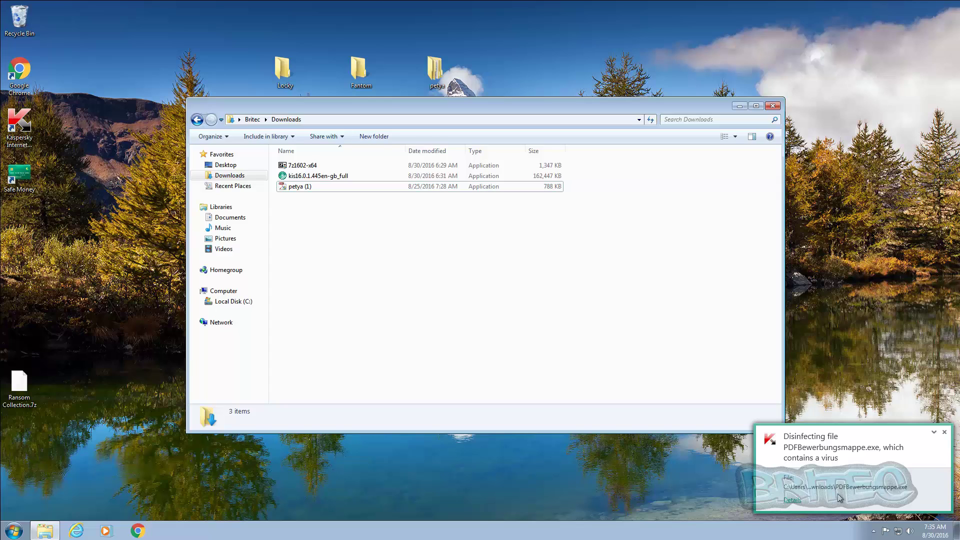
double_click(307, 189)
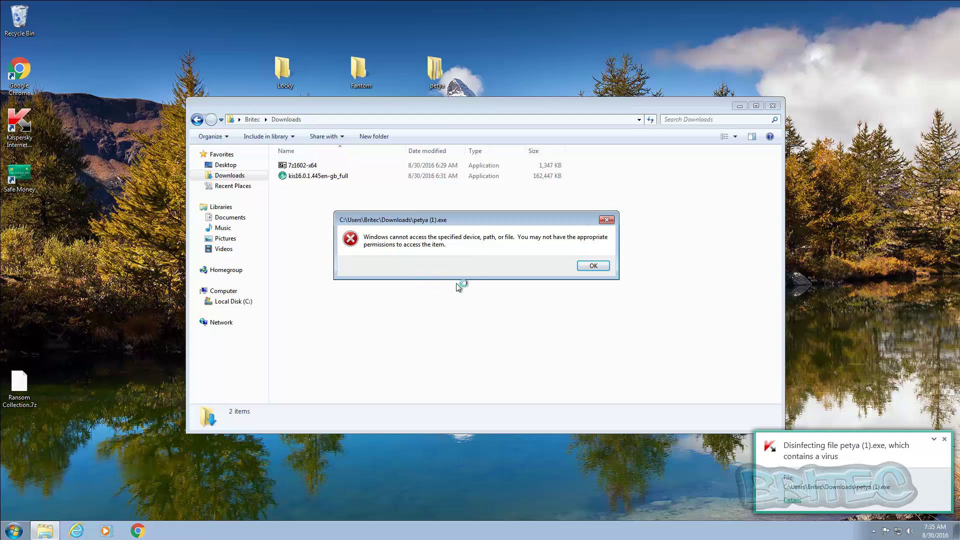
left_click(606, 268)
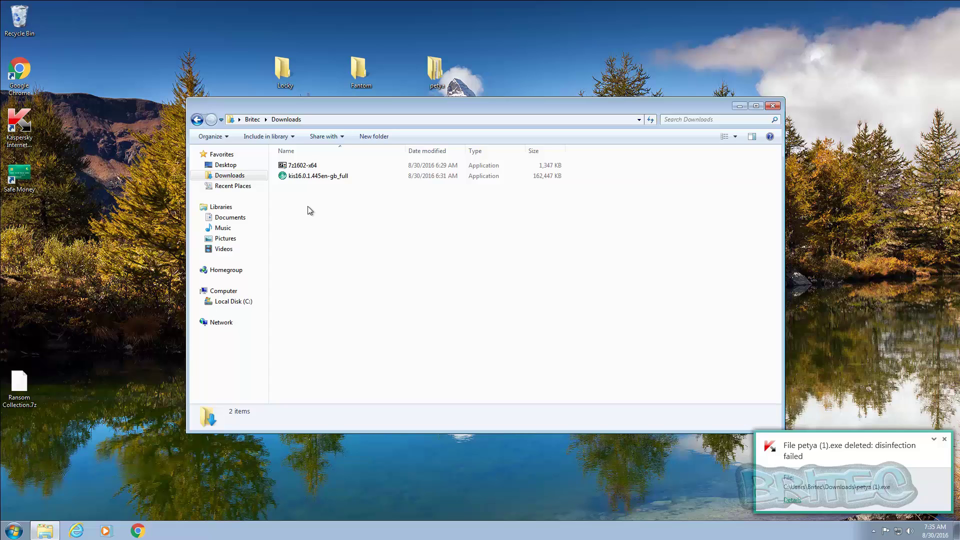
left_click(795, 502)
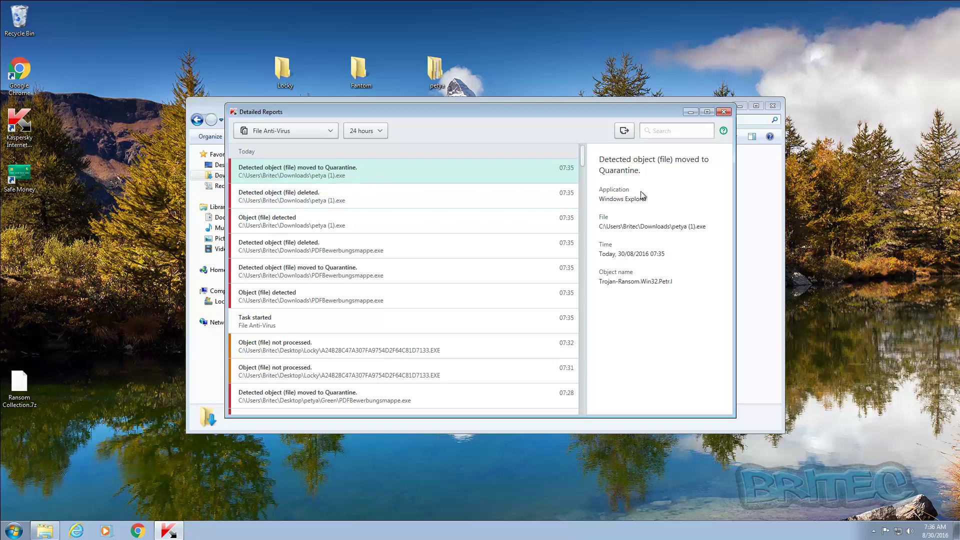
Close the Detailed Reports window so Downloads shows only the 7z1602-x64 and kis16 installers
left_click(724, 111)
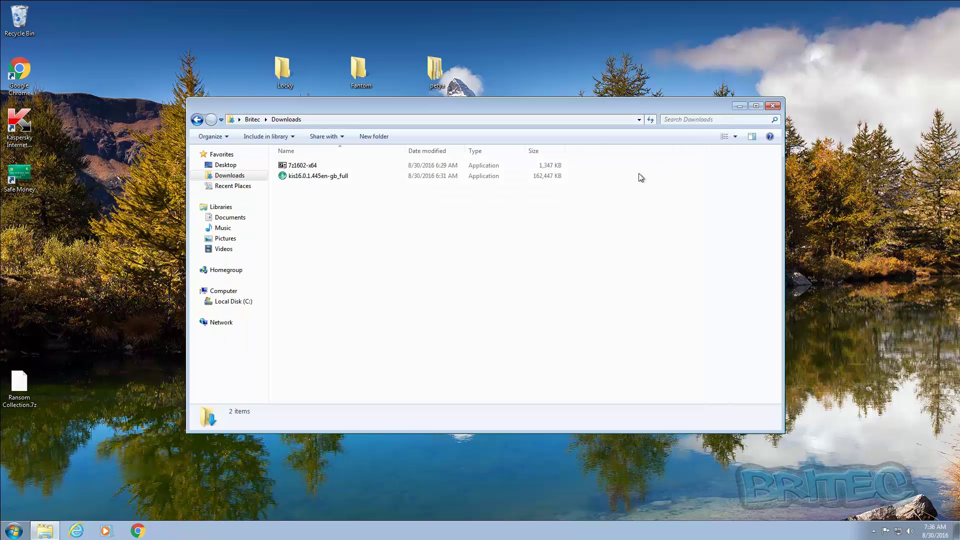
Close Downloads and delete the petya folder from the desktop to the Recycle Bin
left_click(774, 106)
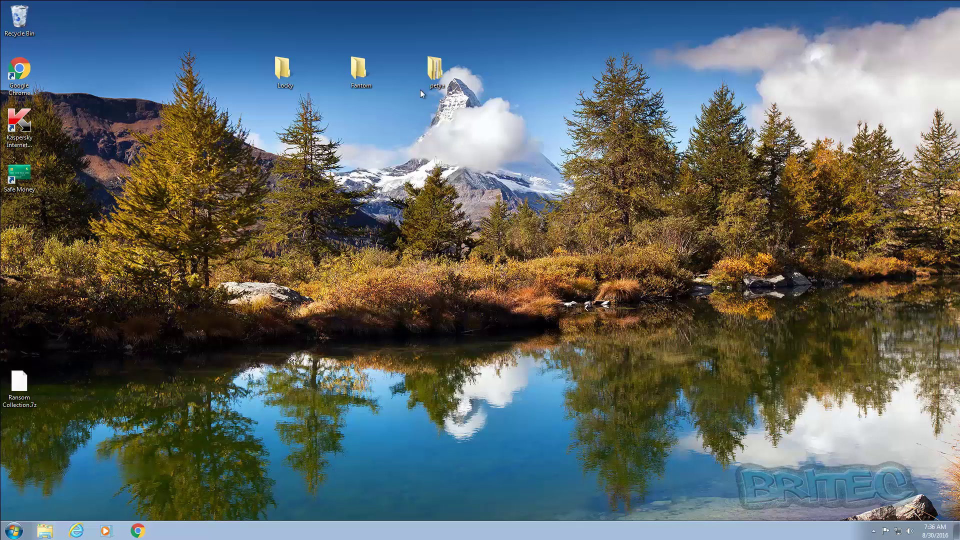
double_click(437, 73)
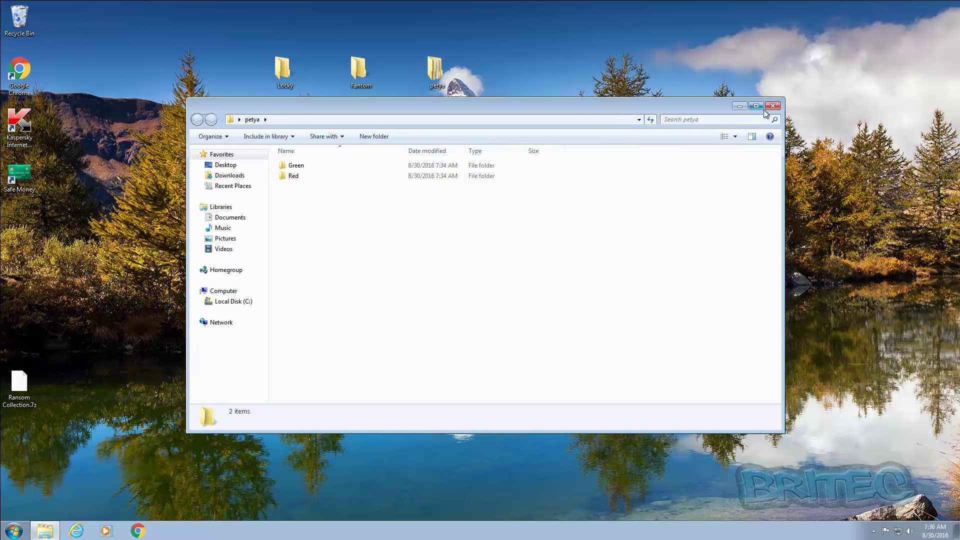
left_click(773, 106)
right_click(434, 74)
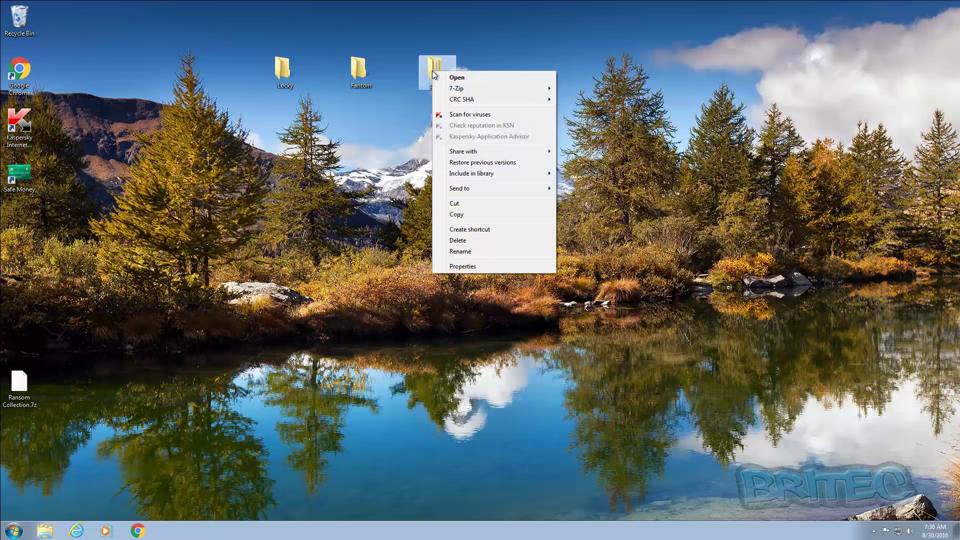
left_click(467, 241)
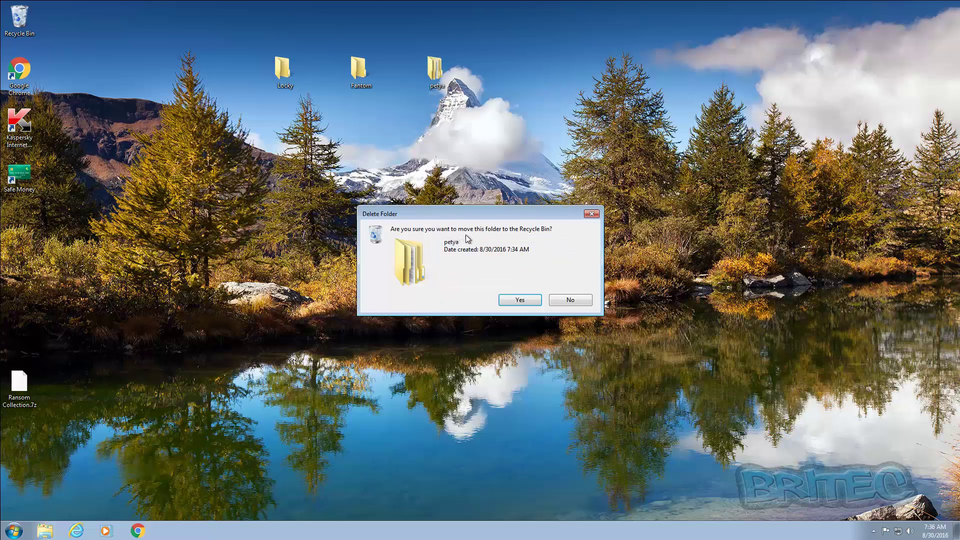
left_click(520, 300)
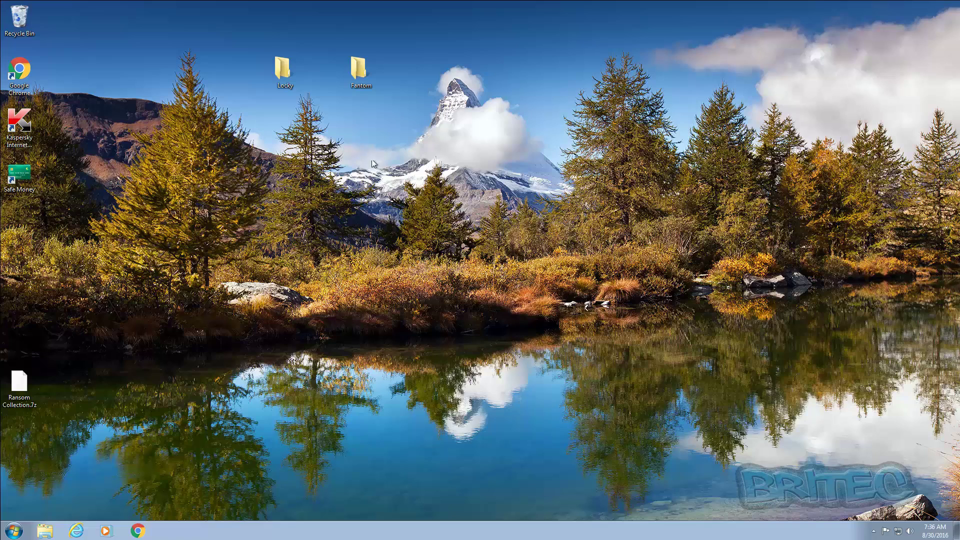
Run the Fantom sample, dismiss its incompatible-version error, and close its folder
double_click(360, 74)
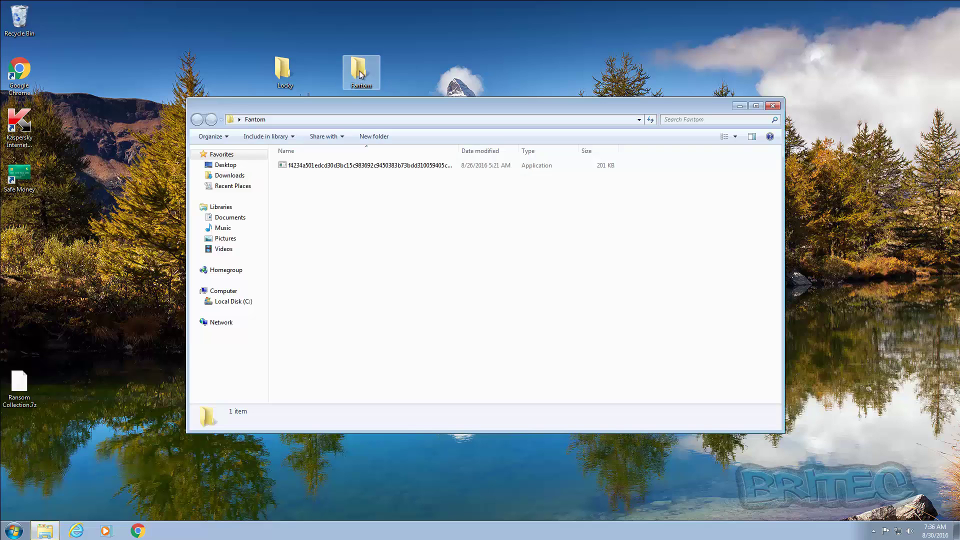
double_click(376, 168)
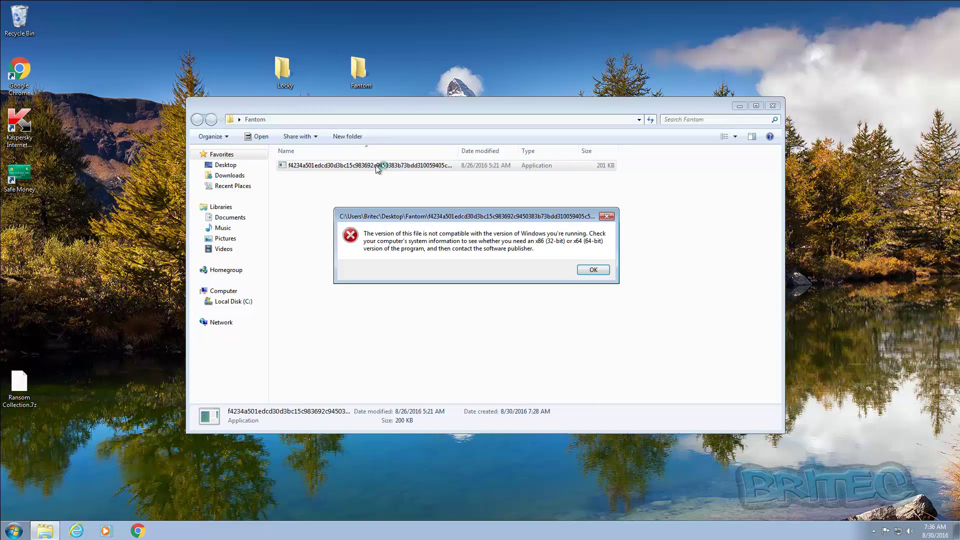
key("Return")
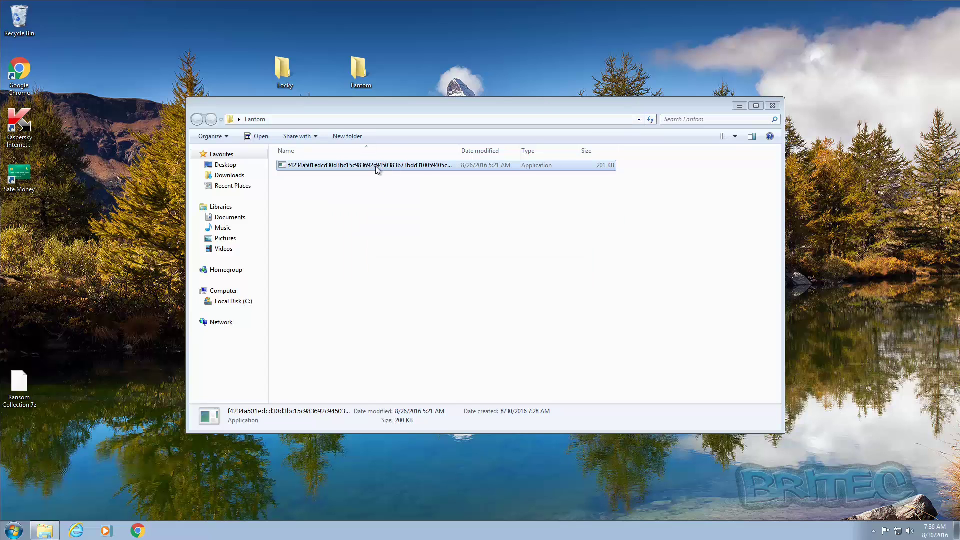
left_click(772, 106)
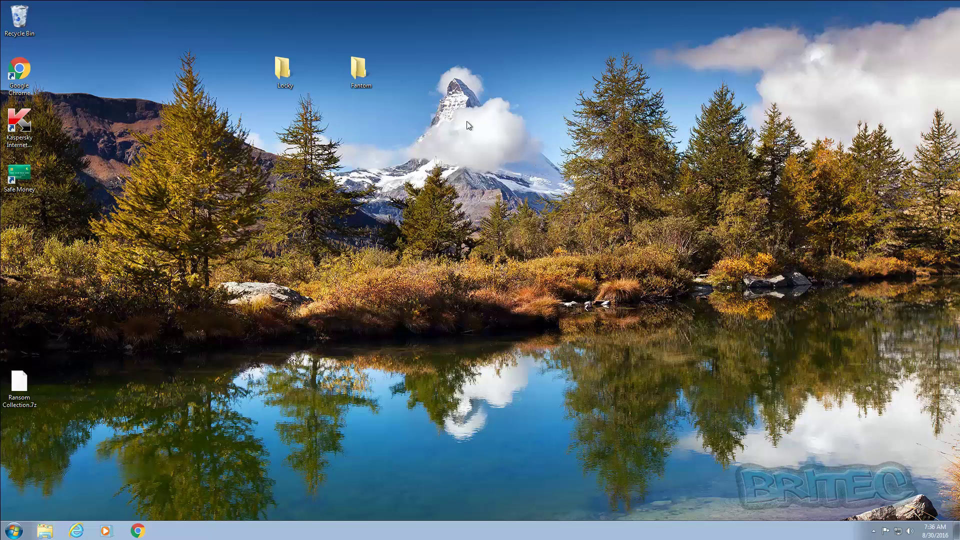
Run the Locky sample, dismiss the resulting access error, and close its folder
double_click(289, 73)
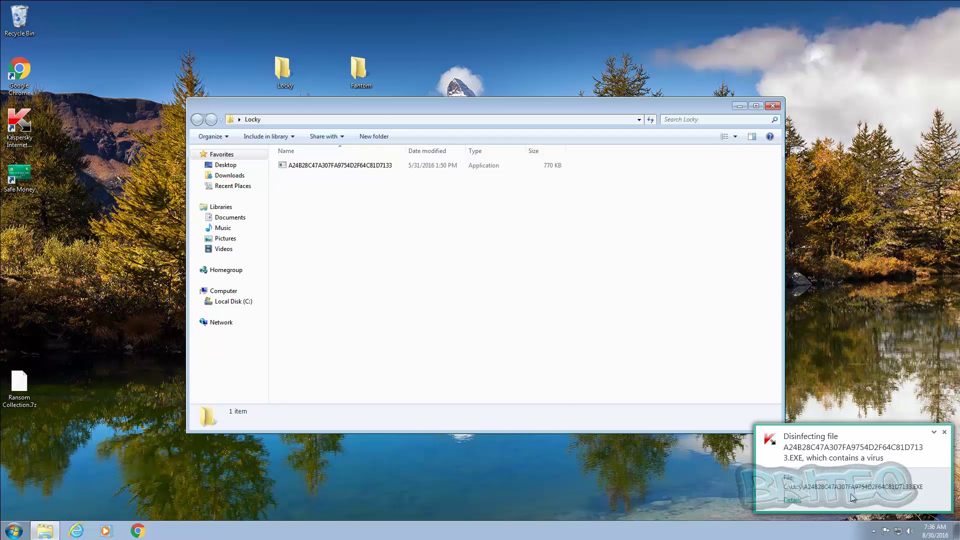
double_click(331, 166)
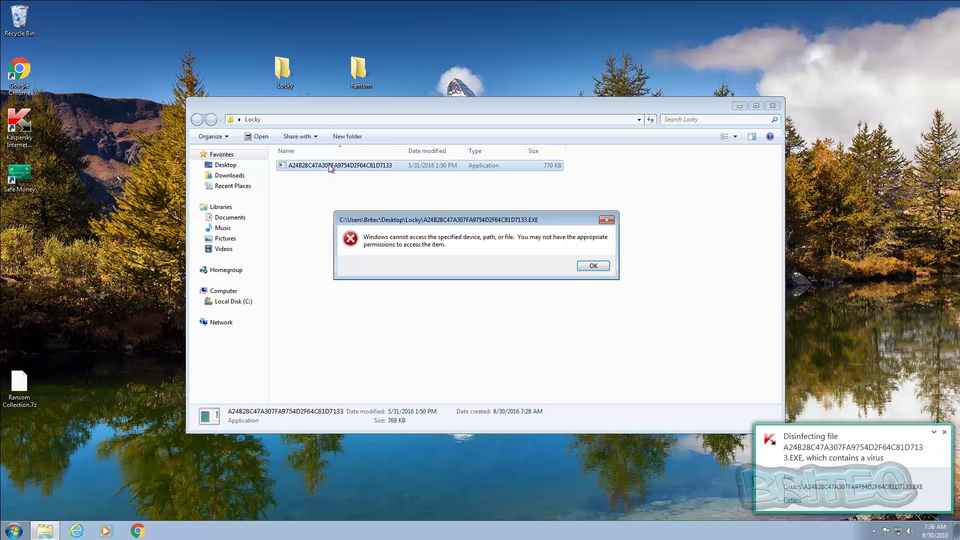
left_click(594, 266)
left_click(773, 106)
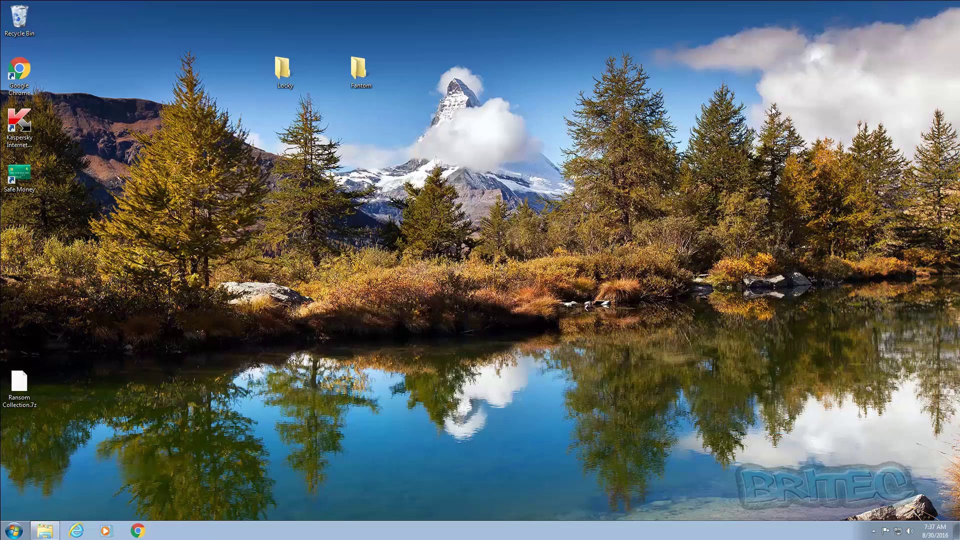
Delete the Locky and Fantom folders together and empty the Recycle Bin's 18 items
left_click_drag(493, 140, 230, 52)
right_click(278, 66)
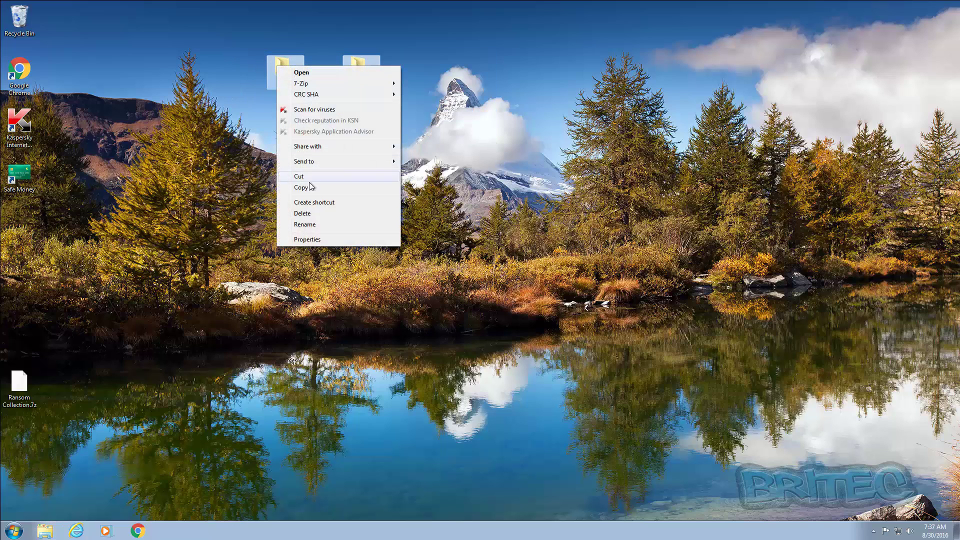
left_click(311, 214)
left_click(518, 274)
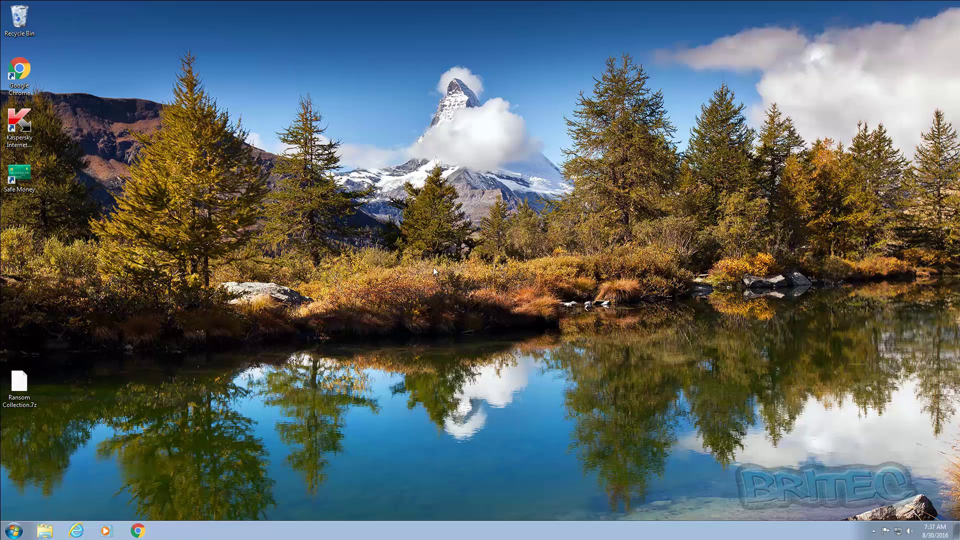
right_click(20, 18)
left_click(52, 35)
left_click(525, 276)
Pause Kaspersky protection for 5 minutes from the tray icon's quick menu
left_click(874, 530)
right_click(873, 488)
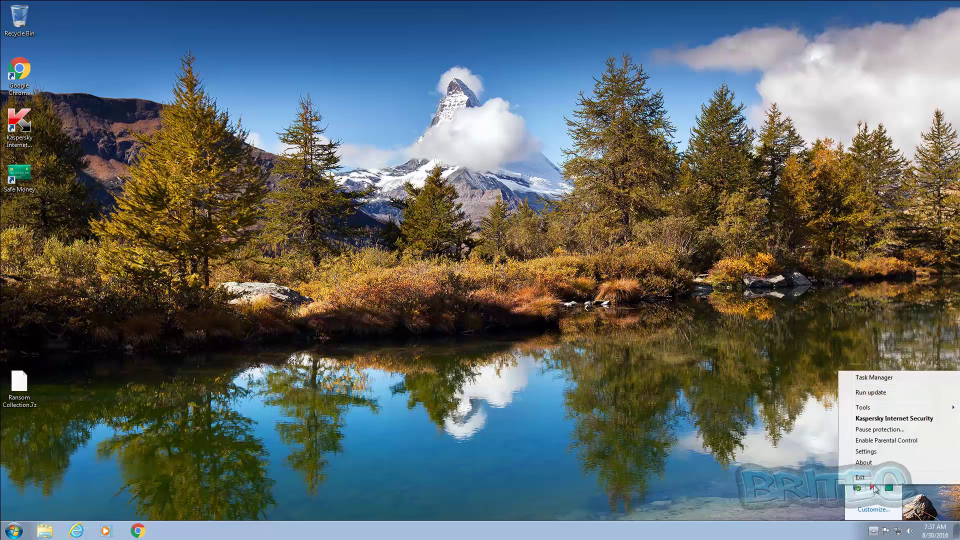
left_click(878, 429)
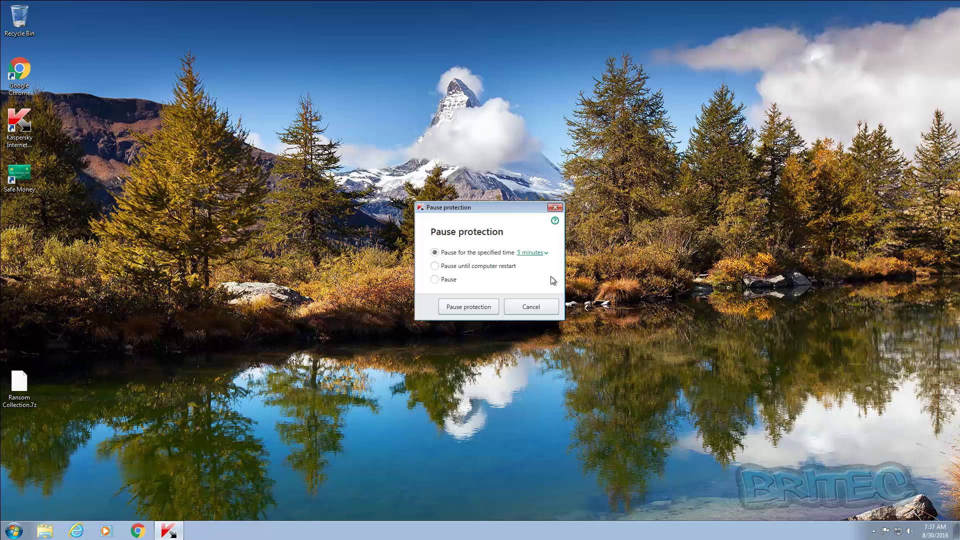
left_click(464, 308)
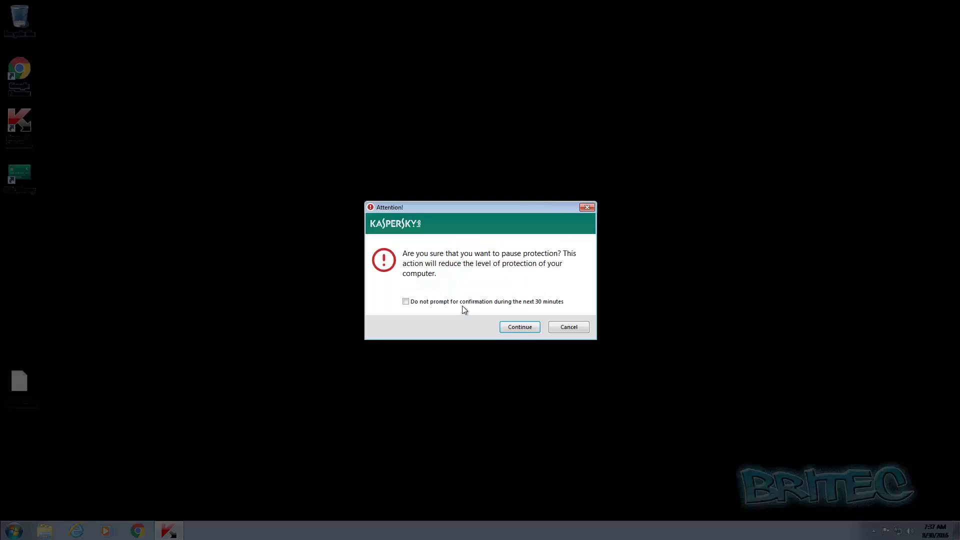
left_click(520, 328)
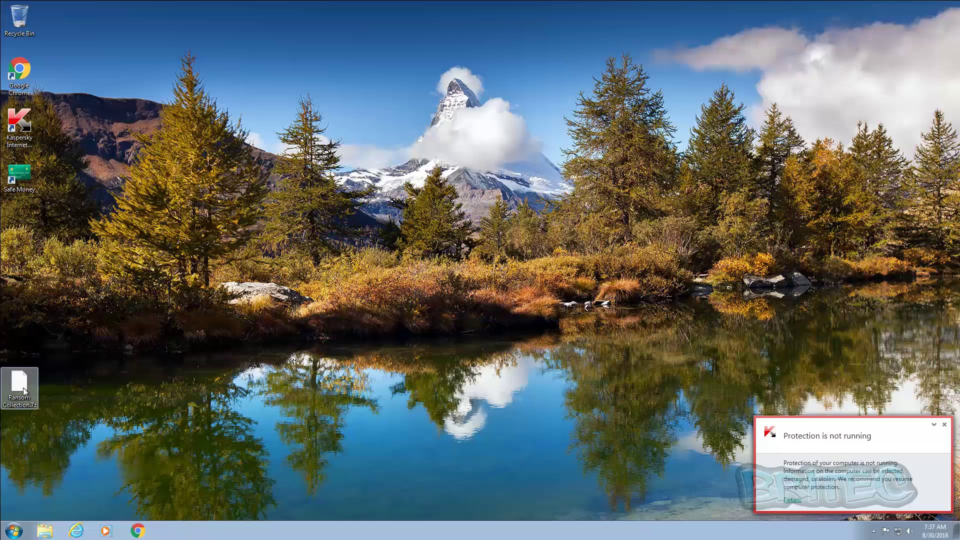
Open Ransom Collection.7z in 7-Zip and extract Zepto's TyktwBNoA.exe to the desktop with the password
right_click(9, 393)
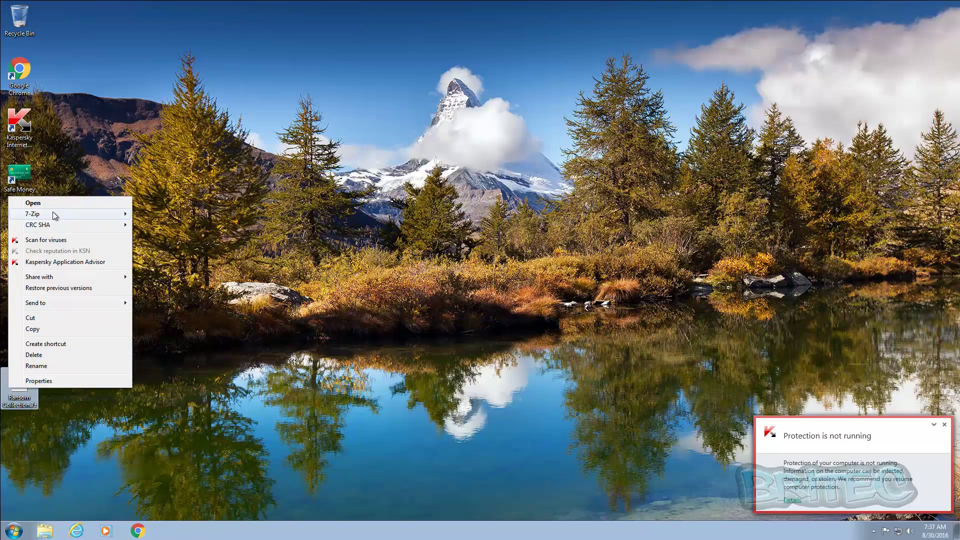
mouse_move(53, 214)
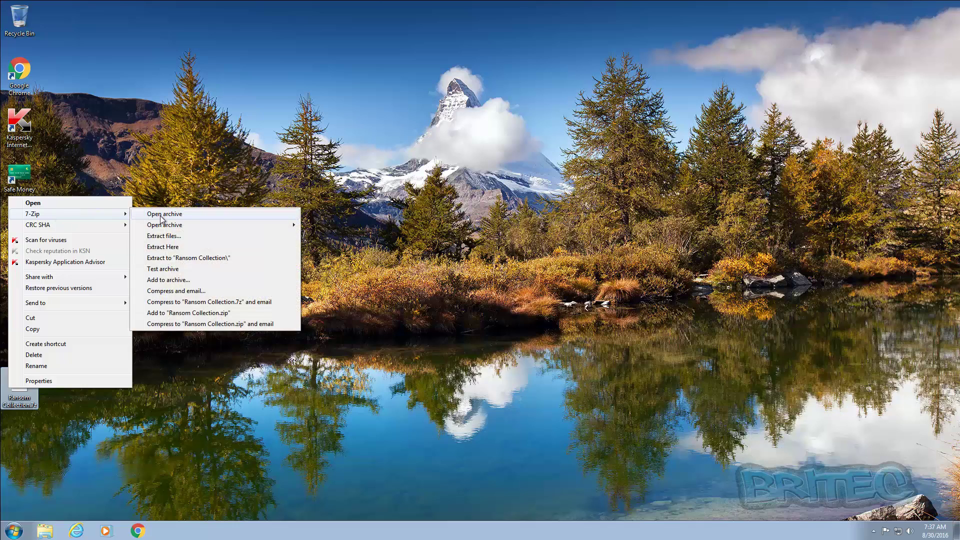
left_click(161, 215)
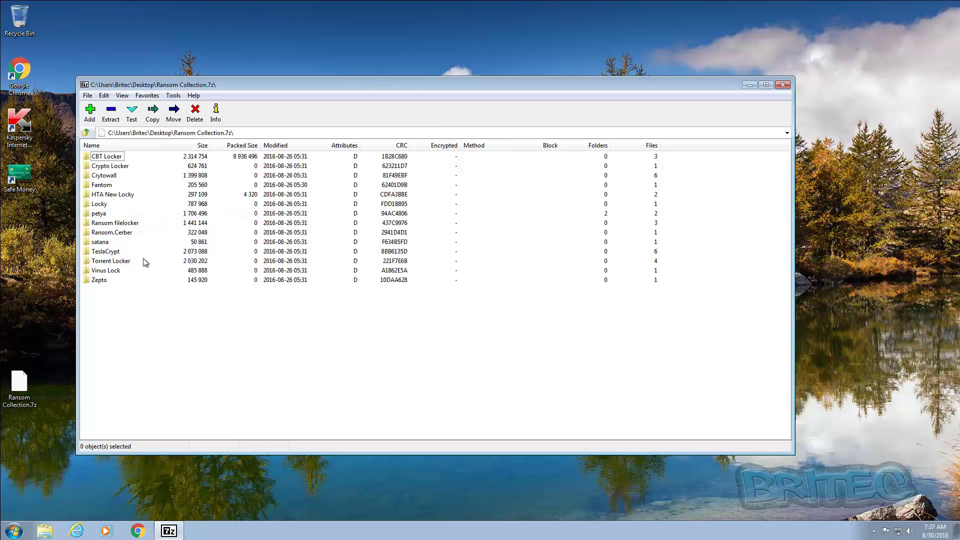
left_click(108, 252)
left_click(110, 253)
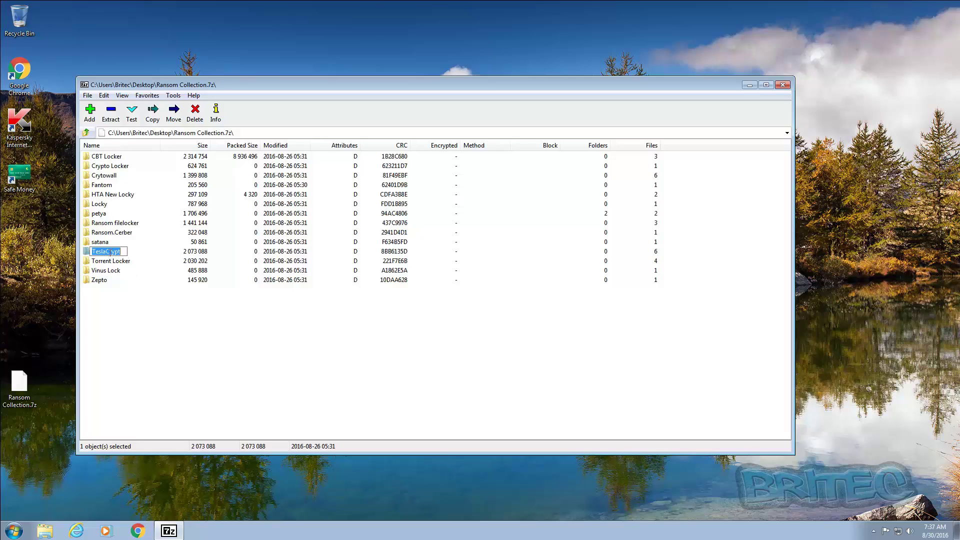
double_click(105, 280)
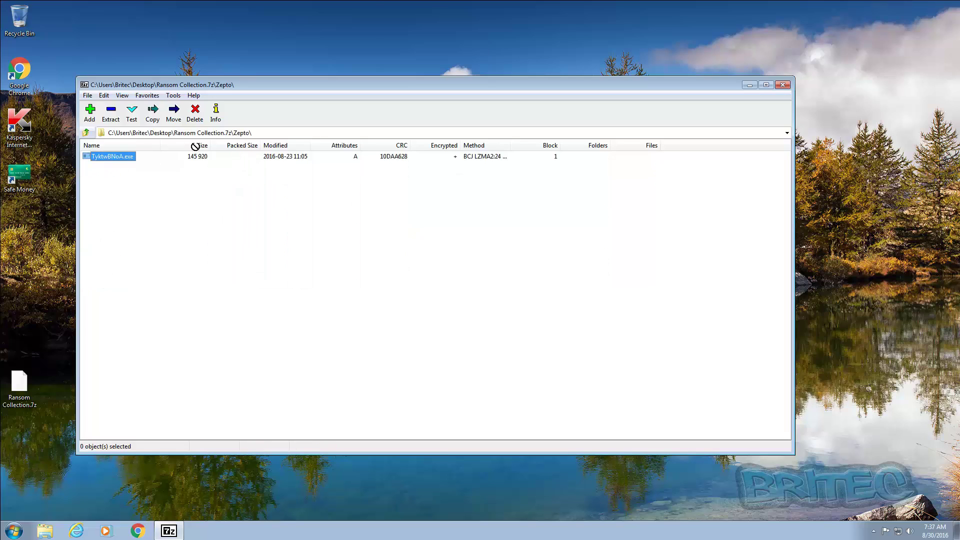
left_click_drag(217, 136, 359, 52)
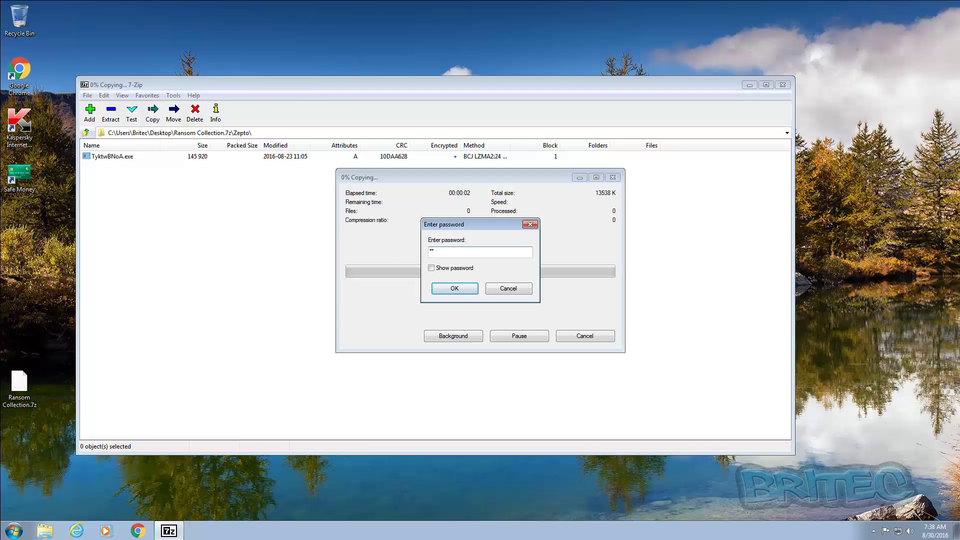
key("Return")
Extract CBT Locker's Balstyrigst.exe to the desktop, close the archive, and arrange both icons
key("BackSpace")
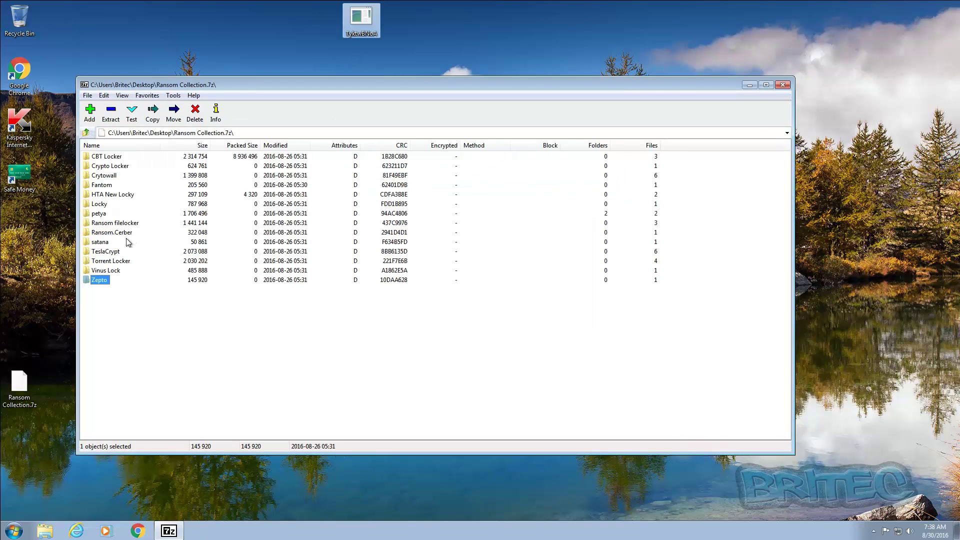
double_click(113, 157)
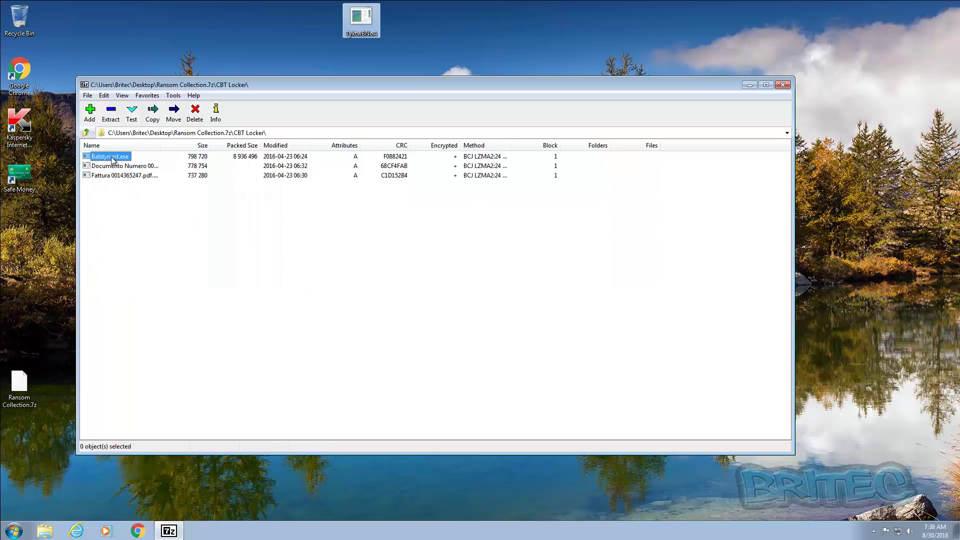
left_click(122, 191)
left_click_drag(114, 157, 334, 237)
left_click(456, 288)
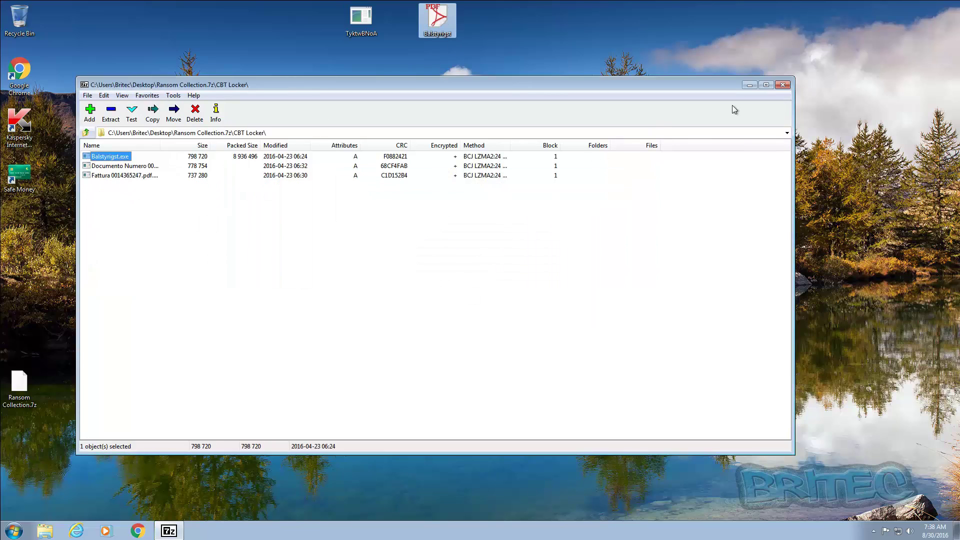
left_click(783, 85)
left_click_drag(377, 24, 376, 127)
left_click_drag(440, 21, 440, 142)
left_click(600, 351)
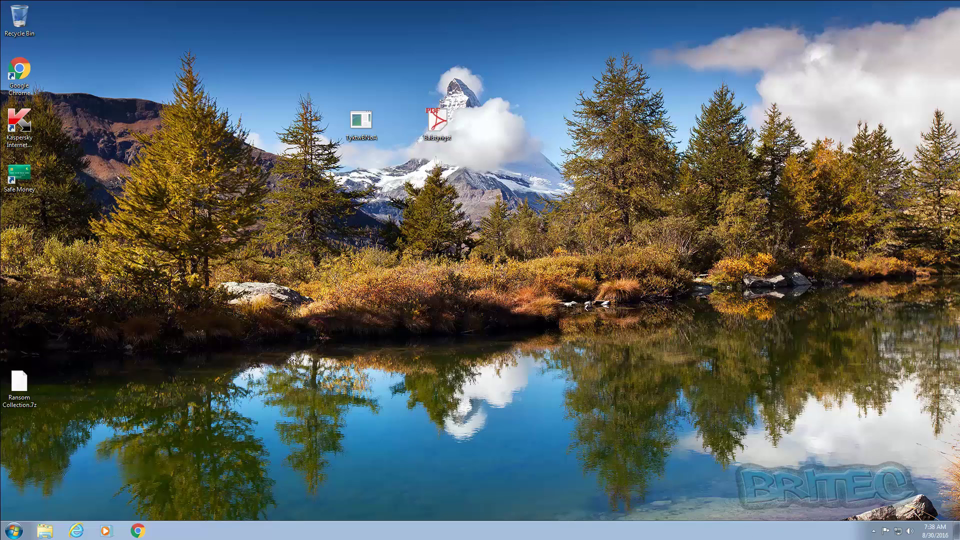
Resume Kaspersky protection from the tray icon's quick menu
right_click(875, 534)
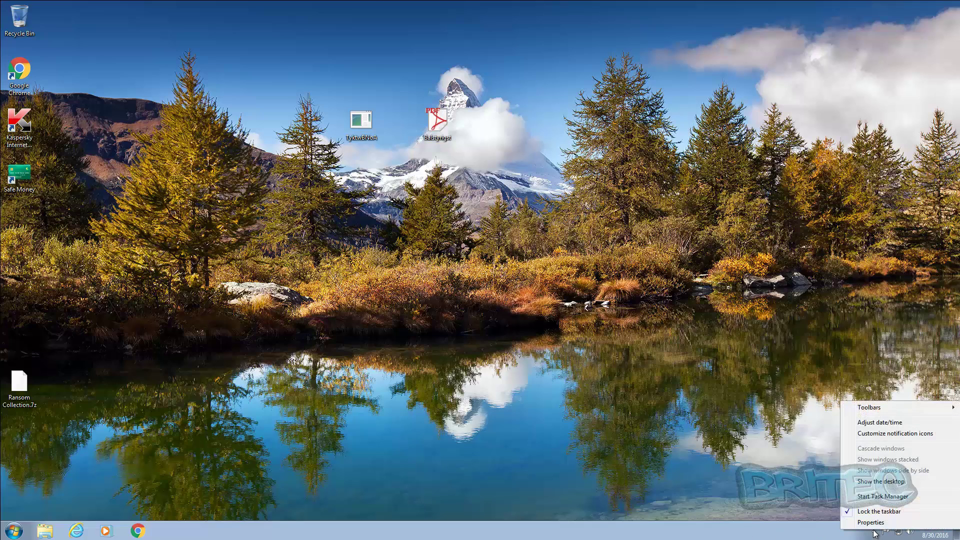
left_click(872, 532)
left_click(874, 531)
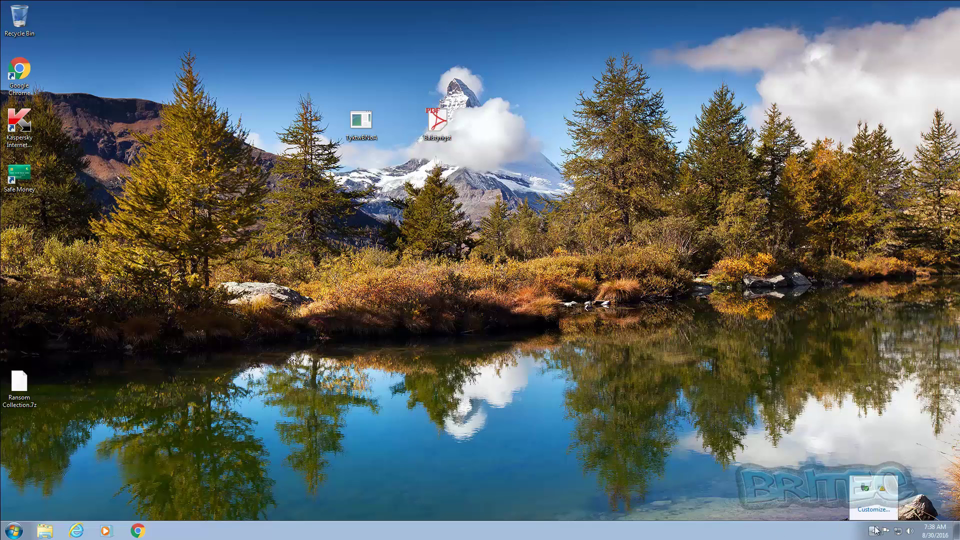
right_click(886, 490)
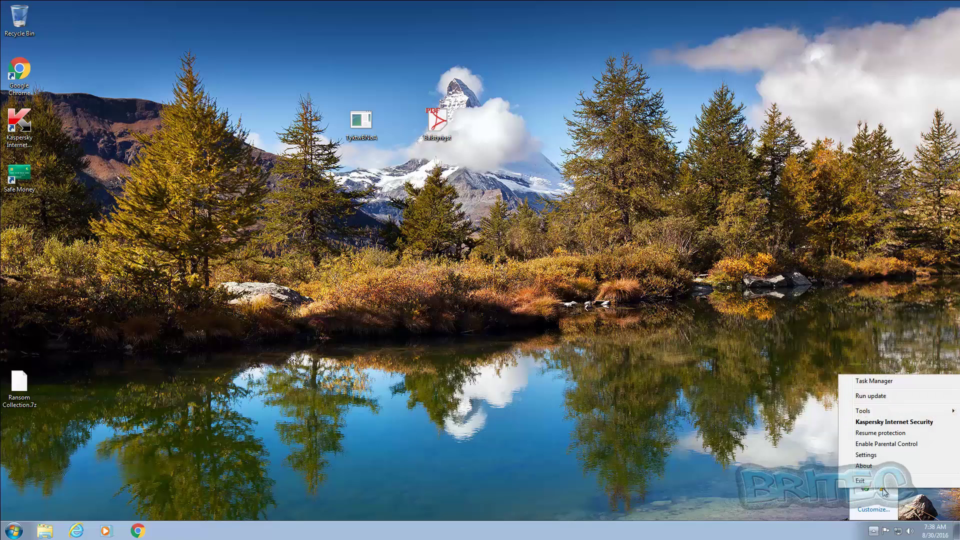
left_click(881, 434)
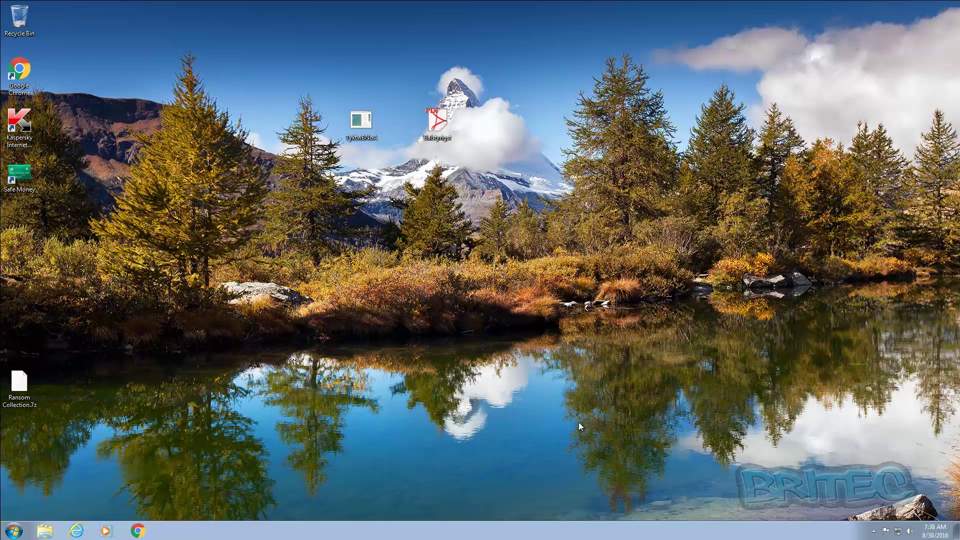
Try running TyktwBNoA and Balstyrigst, dismiss both access errors, then disinfect and restart
double_click(359, 123)
left_click(593, 265)
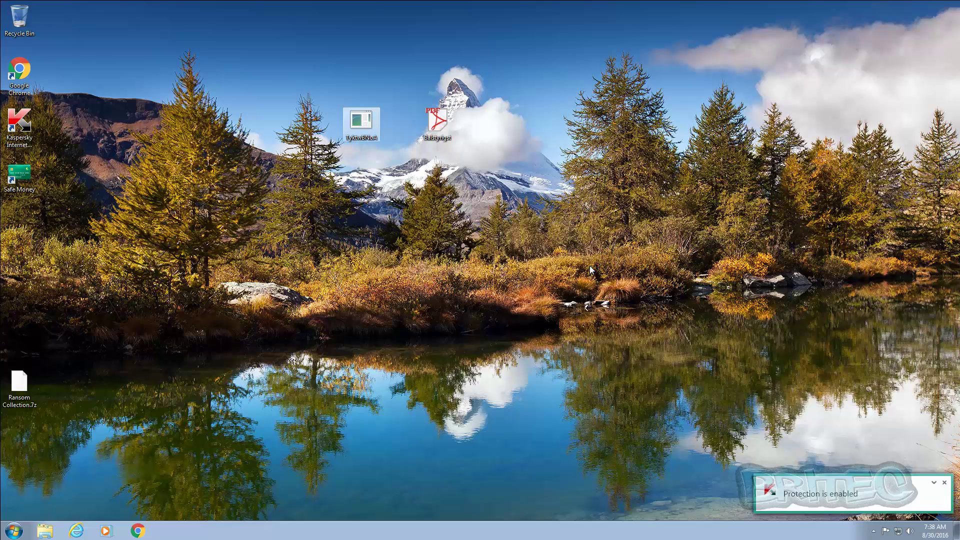
double_click(439, 122)
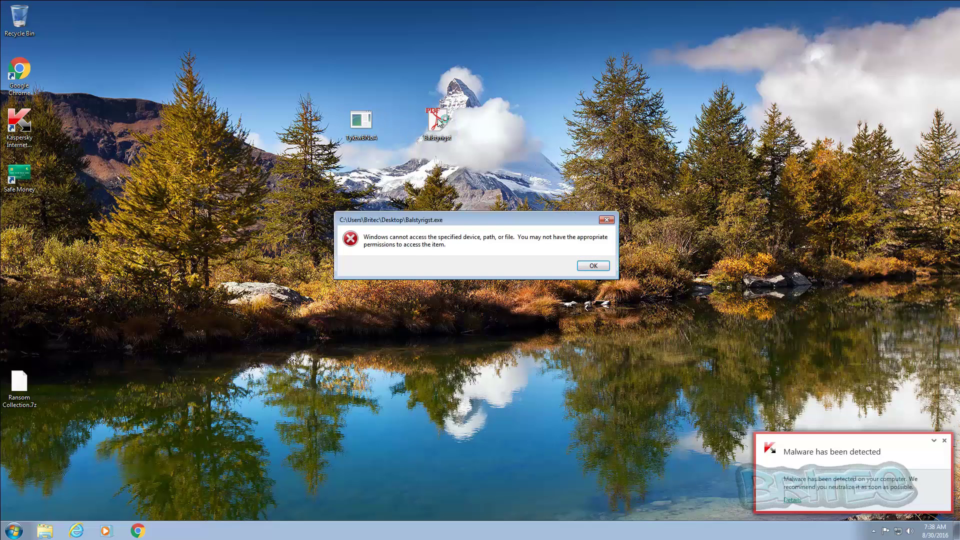
left_click(591, 269)
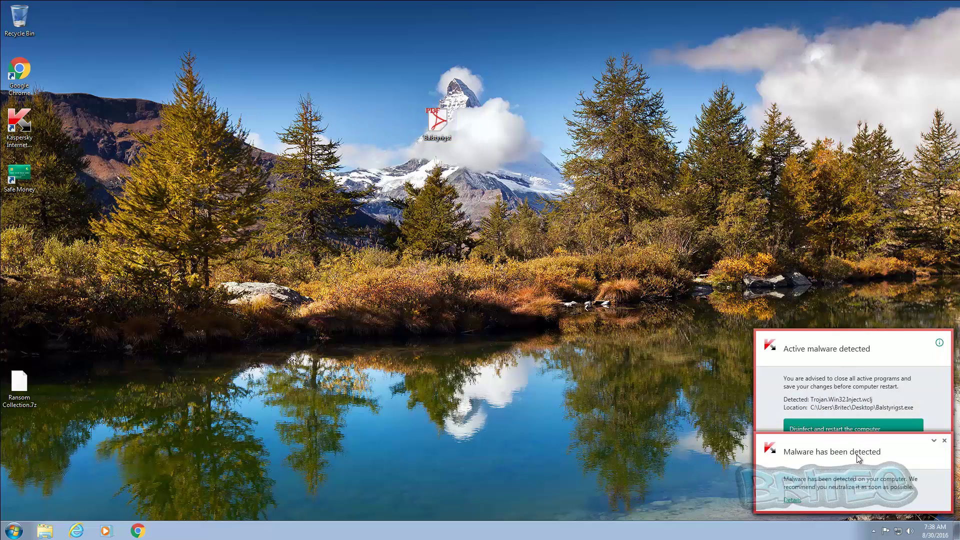
left_click(836, 428)
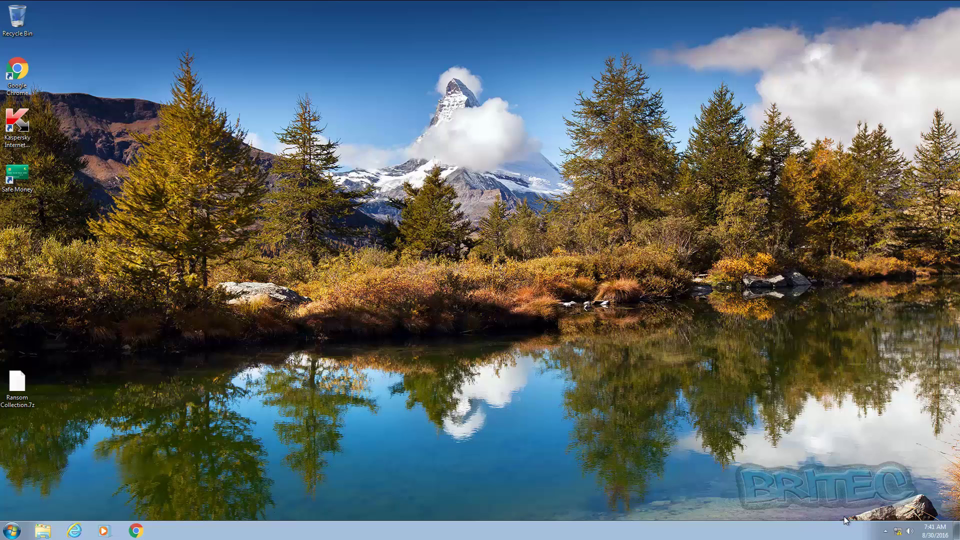
right_click(491, 532)
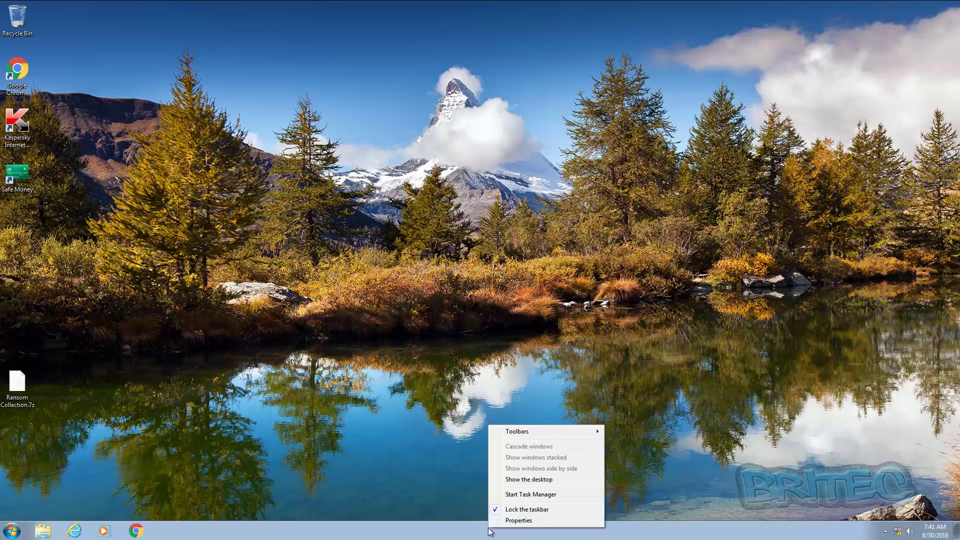
left_click(524, 495)
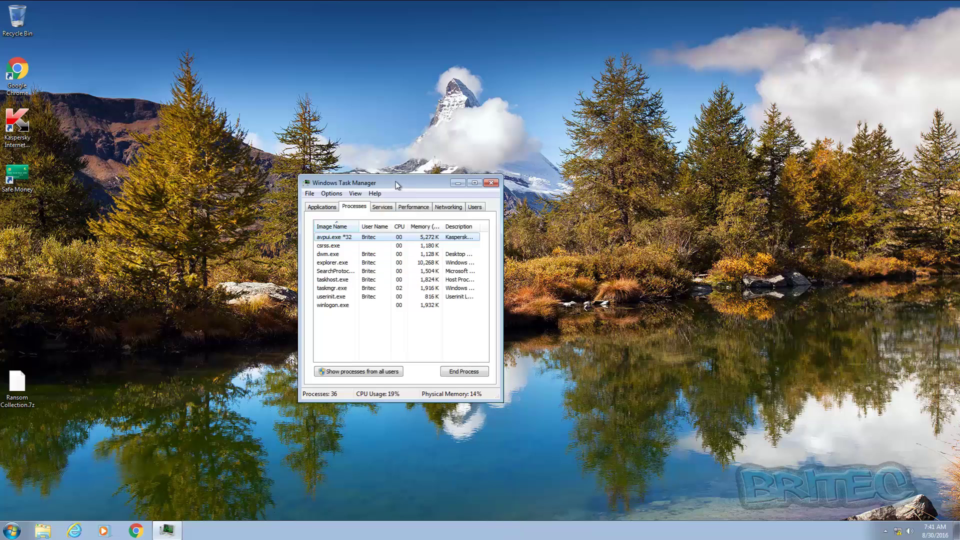
left_click_drag(397, 185, 426, 197)
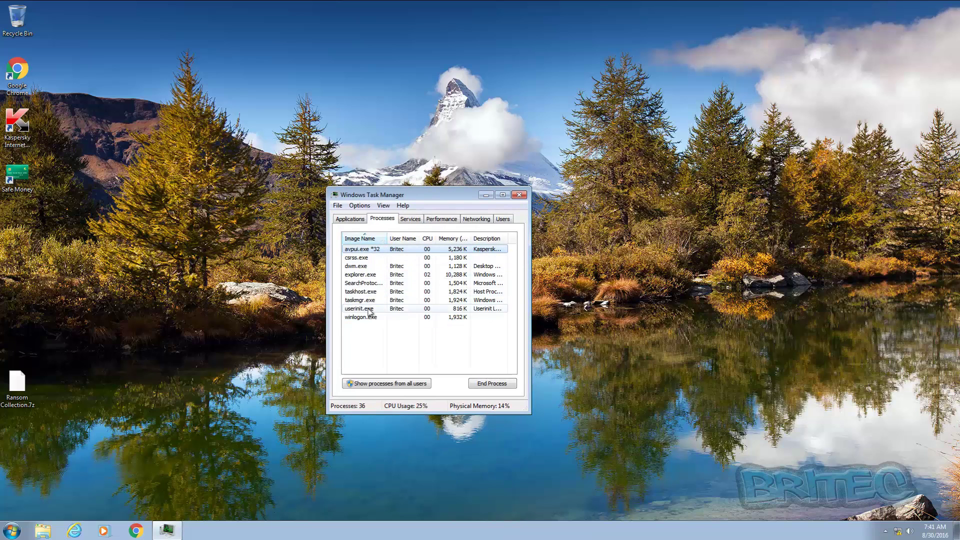
left_click(519, 194)
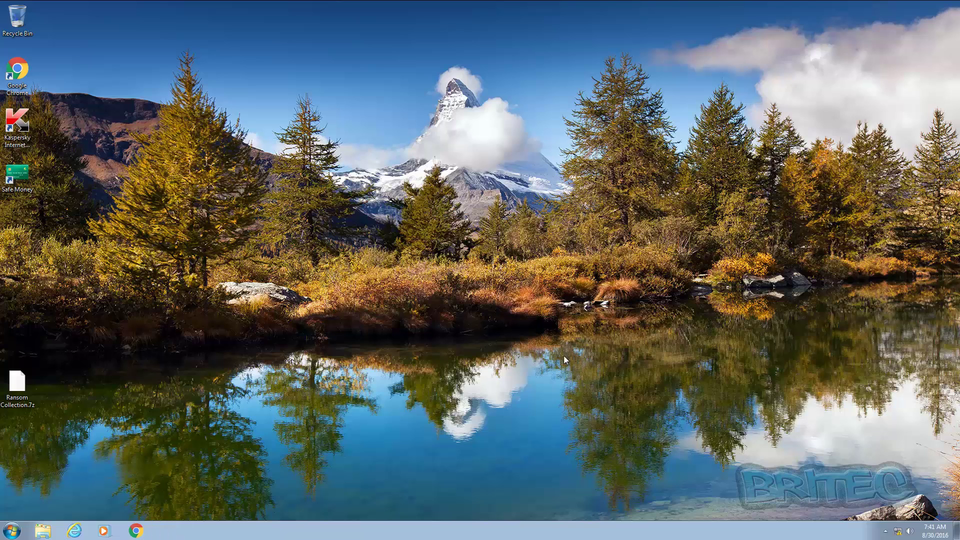
left_click(886, 534)
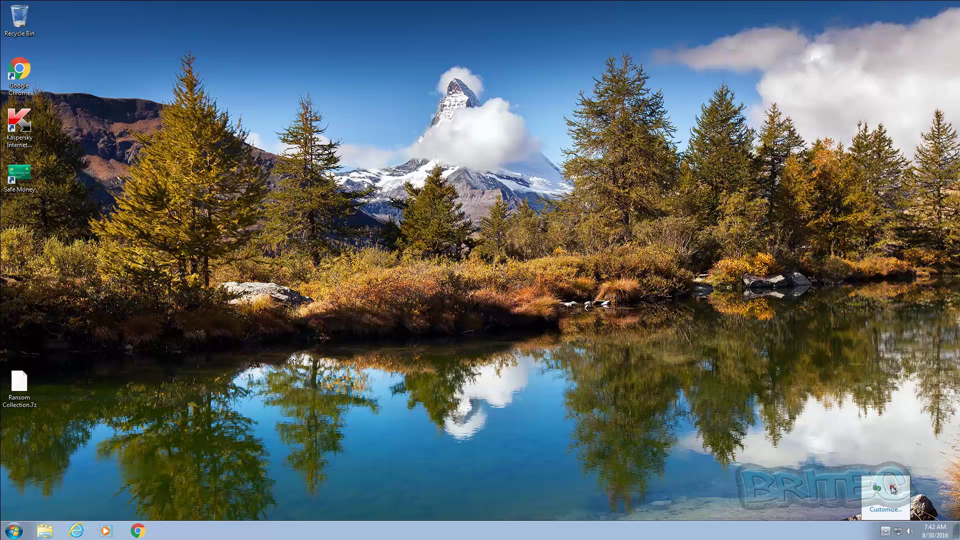
Open the Kaspersky main window and close its welcome screen, unchecking Do not show anymore
left_click(893, 489)
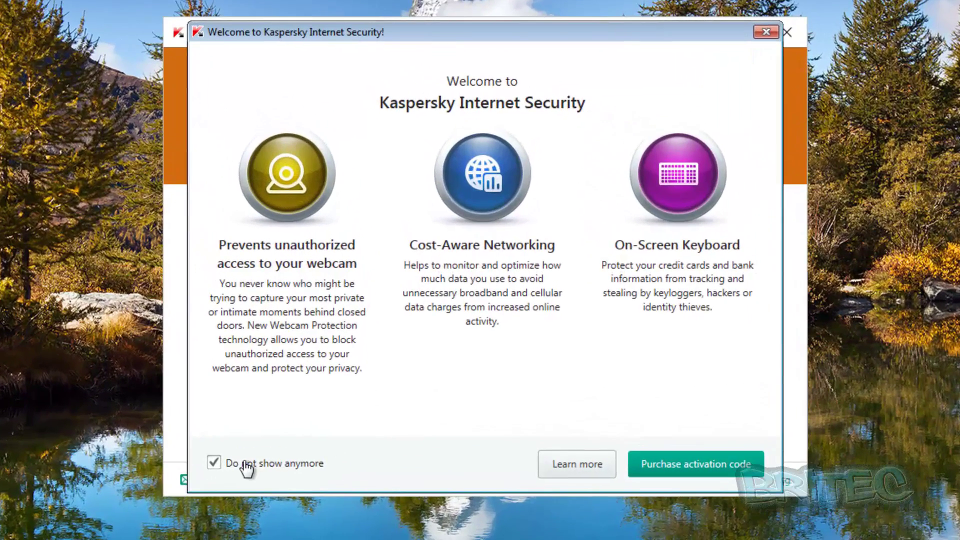
left_click(318, 385)
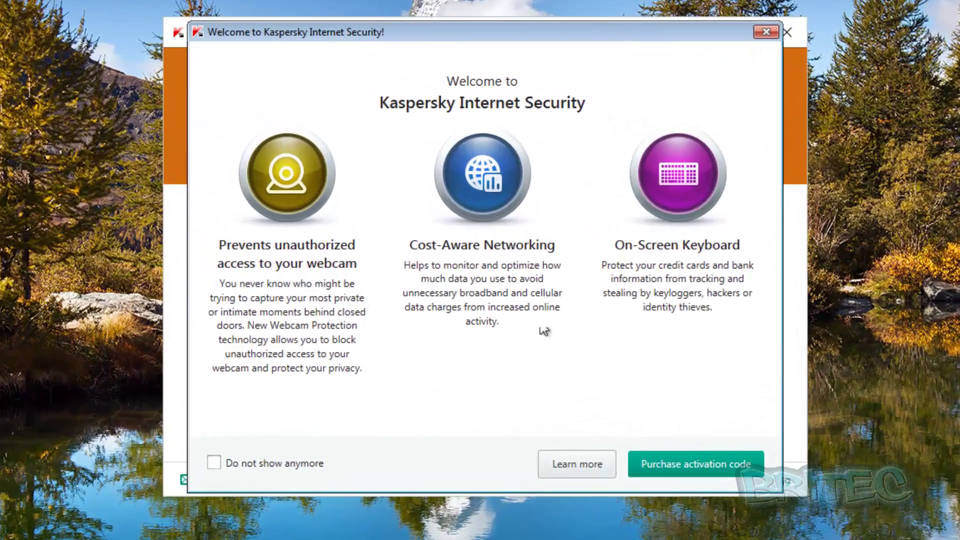
left_click(766, 31)
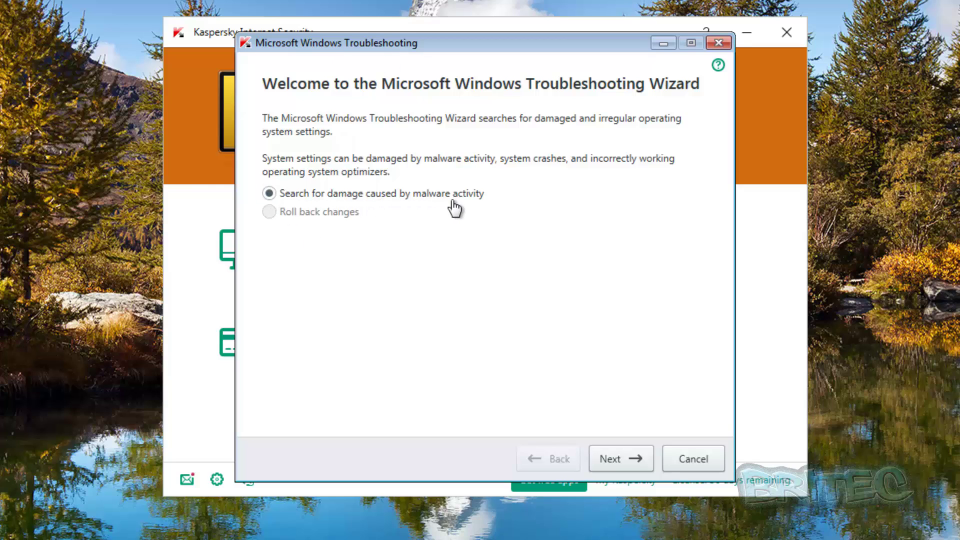
Run the troubleshooting wizard to fix the selected autorun damage without rebooting, then finish
left_click(615, 462)
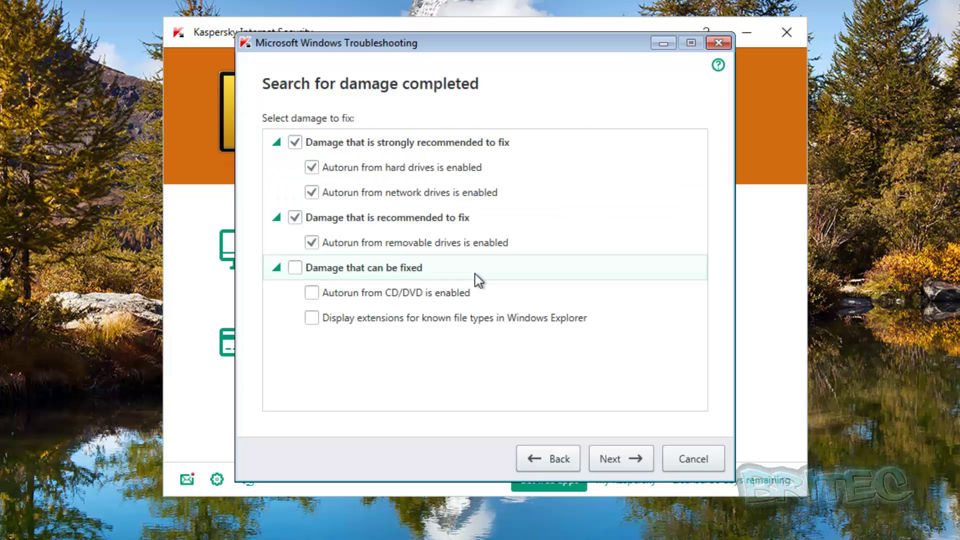
left_click(627, 467)
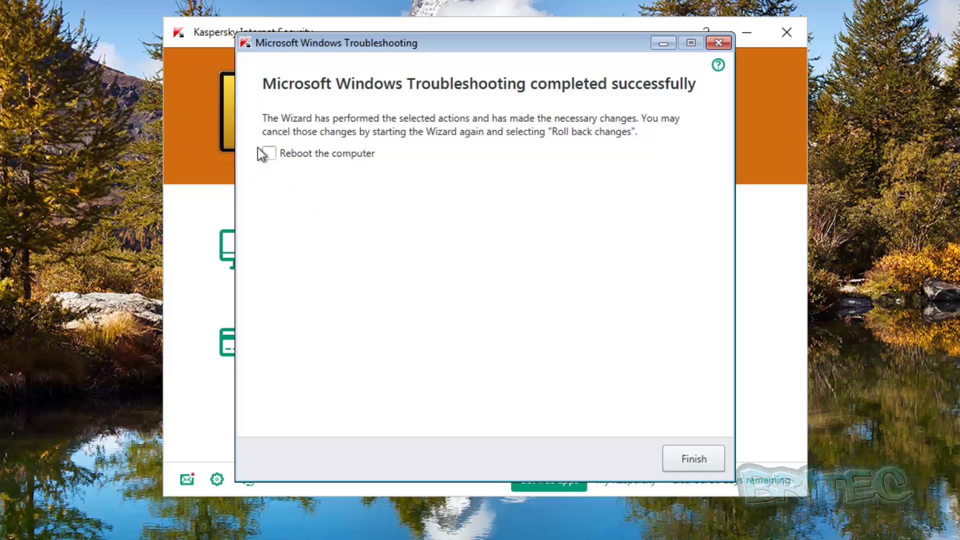
left_click(270, 160)
left_click(270, 161)
left_click(692, 471)
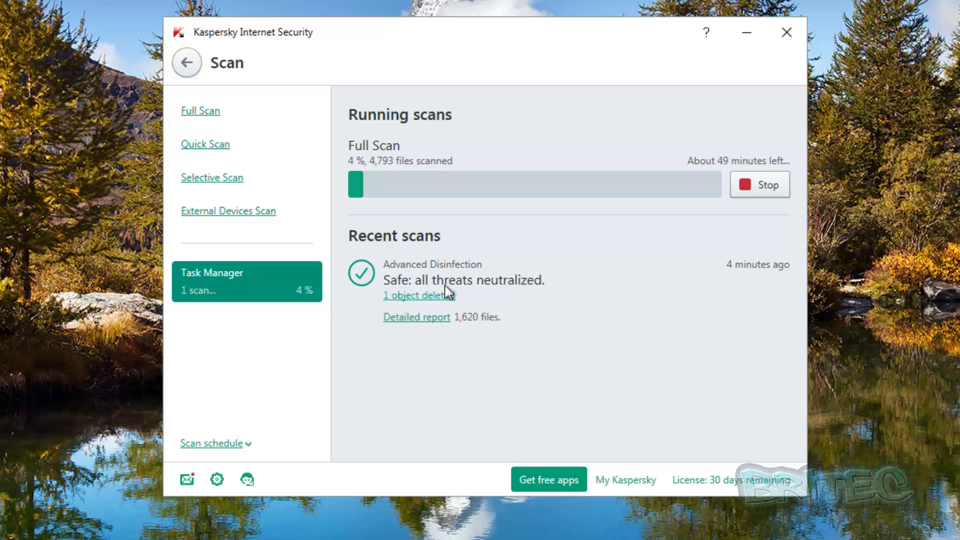
Open Quarantine and delete all 38 quarantined files
left_click(422, 296)
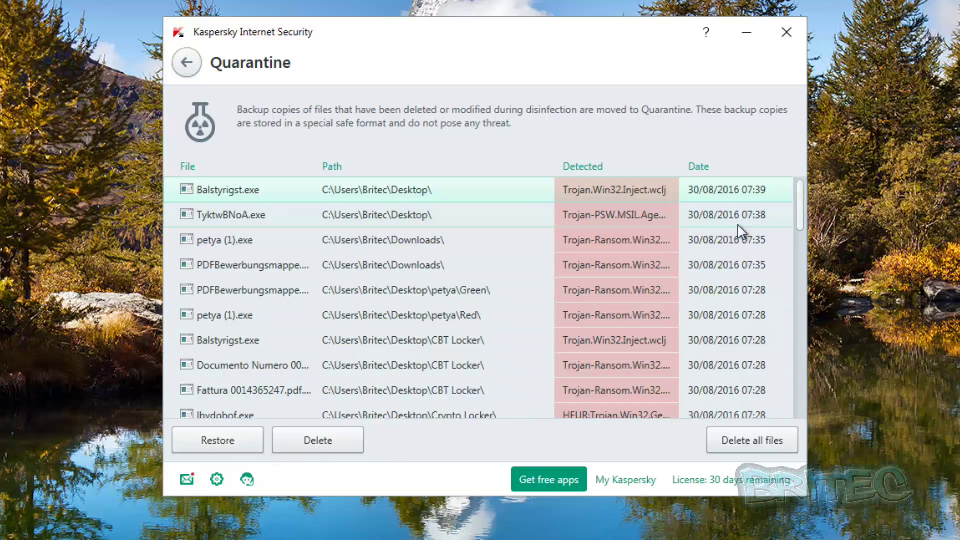
left_click_drag(804, 212, 802, 392)
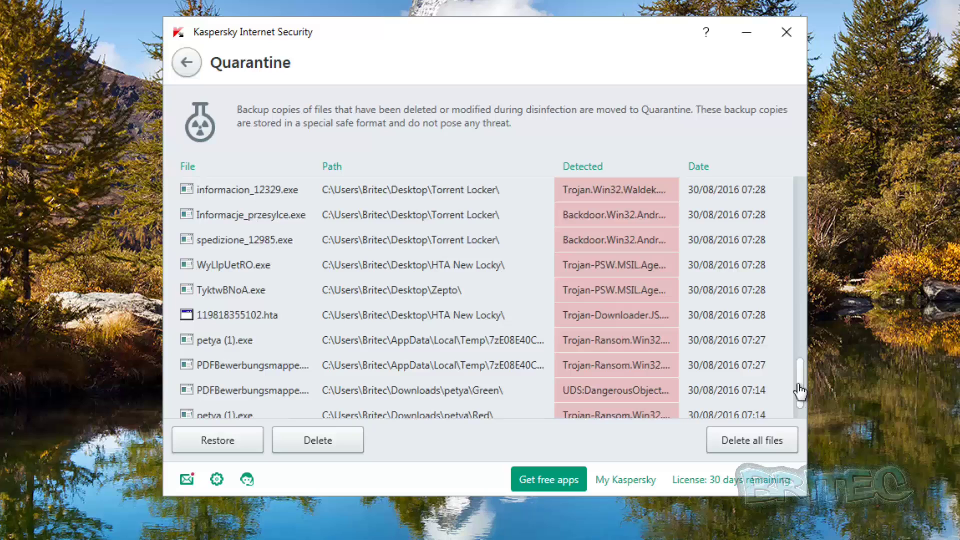
left_click(746, 444)
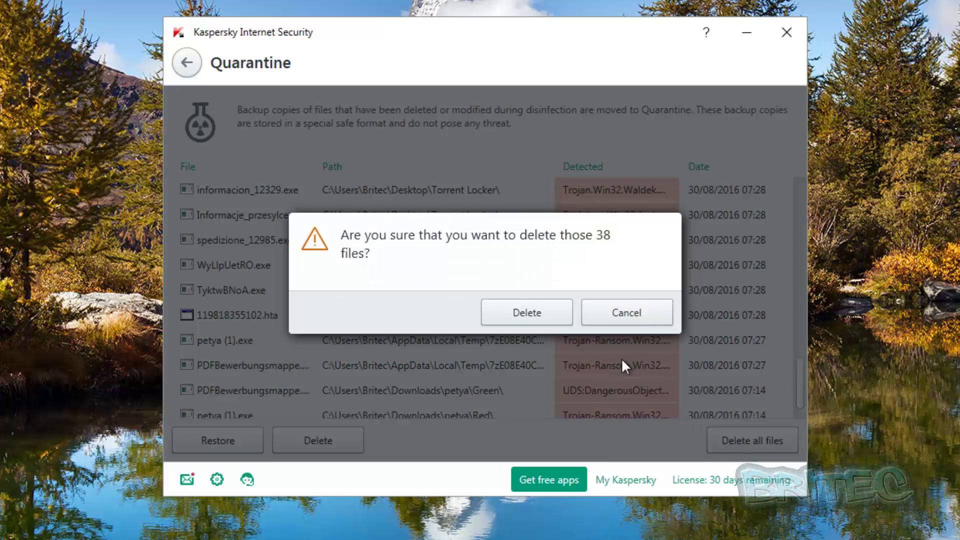
left_click(529, 314)
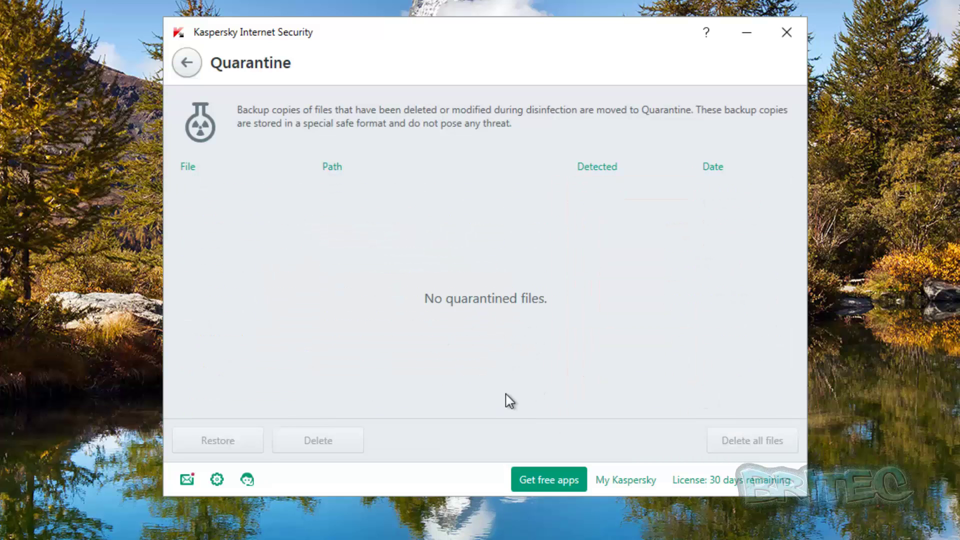
Go back to the Scan page, where the Full Scan has reached 27%
left_click(187, 63)
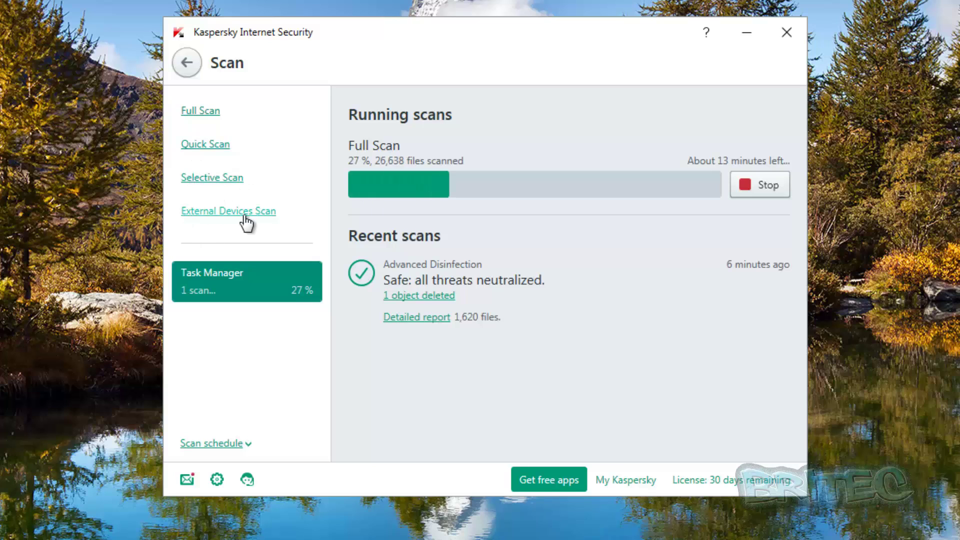
Open Settings and review the Protection components, all on except Anti-Spam and Anti-Banner
left_click(217, 481)
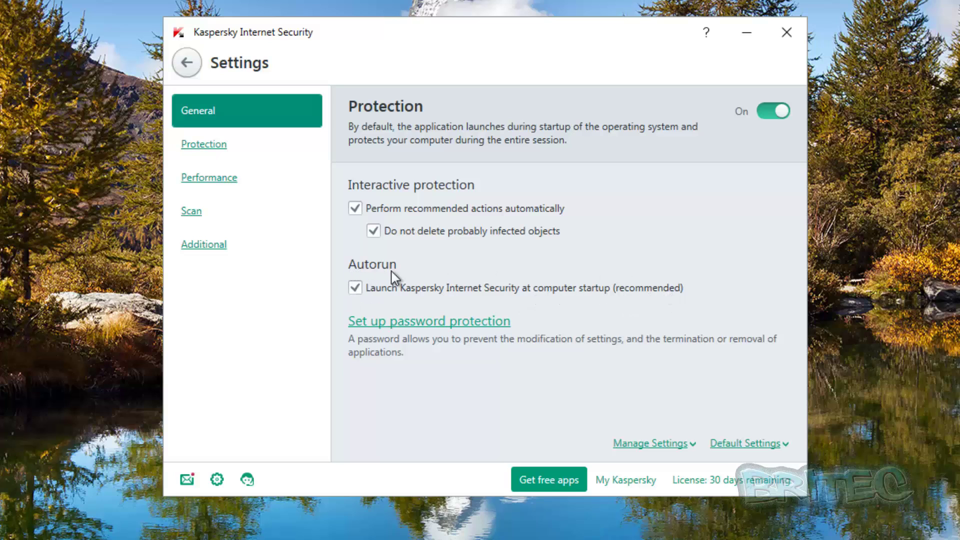
left_click(211, 146)
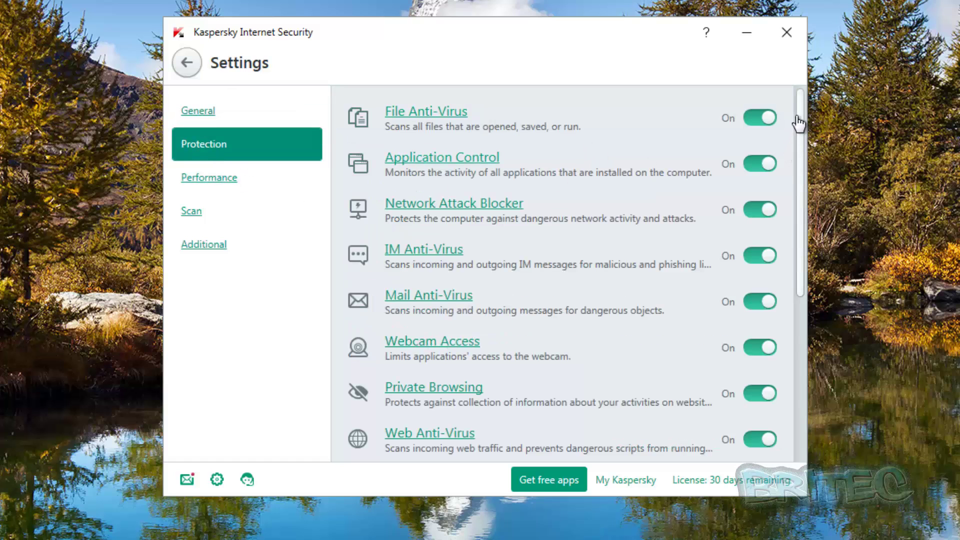
left_click_drag(801, 131, 789, 324)
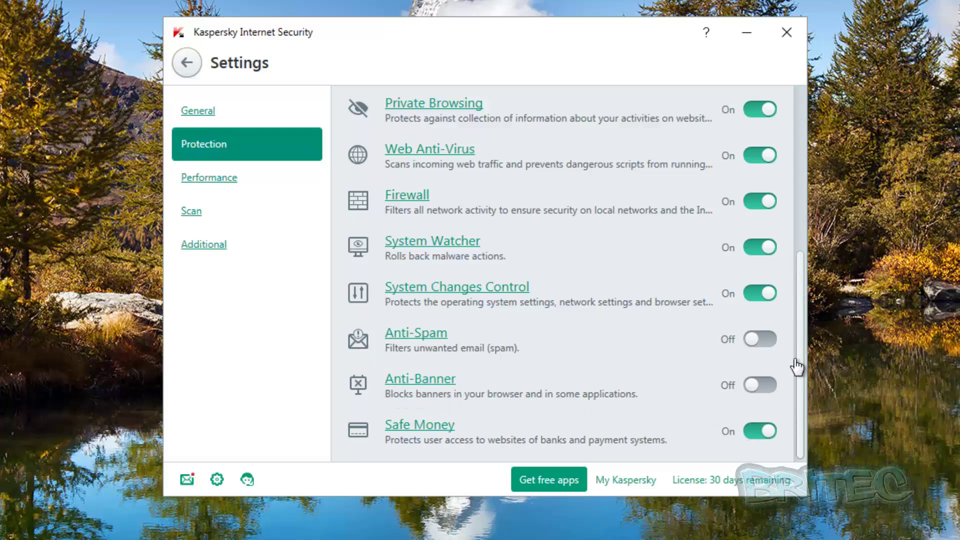
left_click_drag(799, 368, 810, 161)
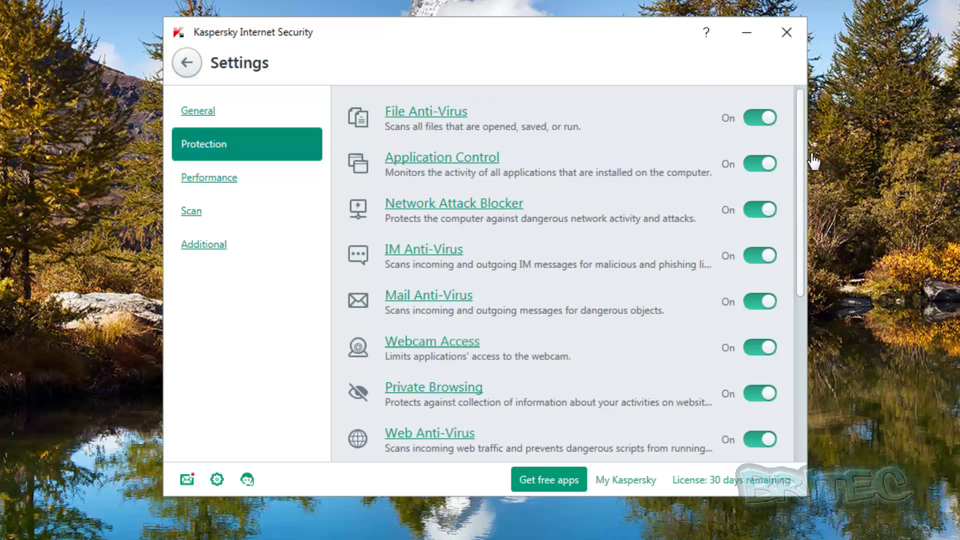
Browse the Performance settings, then view Scan settings: Recommended level, automatic threat action, external-device prompting
left_click(218, 179)
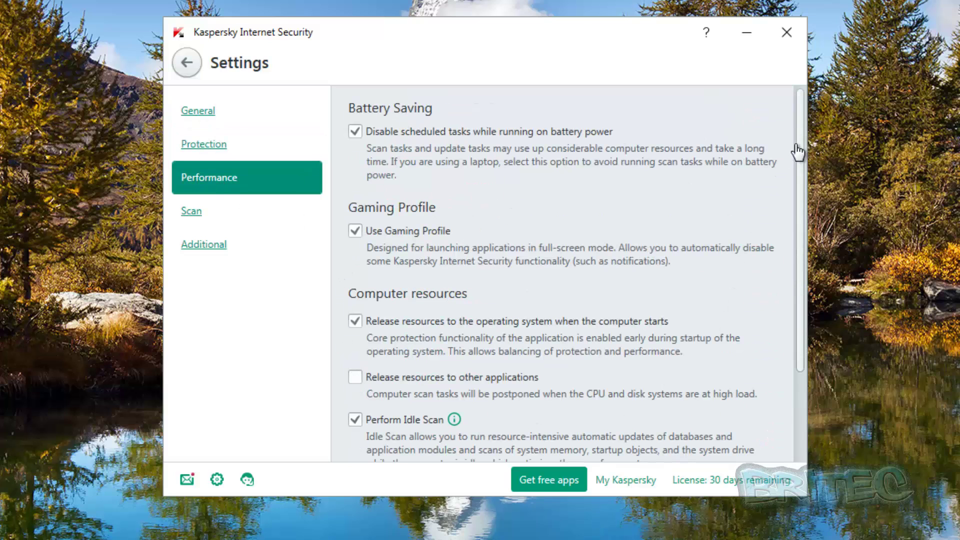
left_click_drag(803, 161, 804, 292)
left_click_drag(797, 246, 797, 118)
left_click(190, 211)
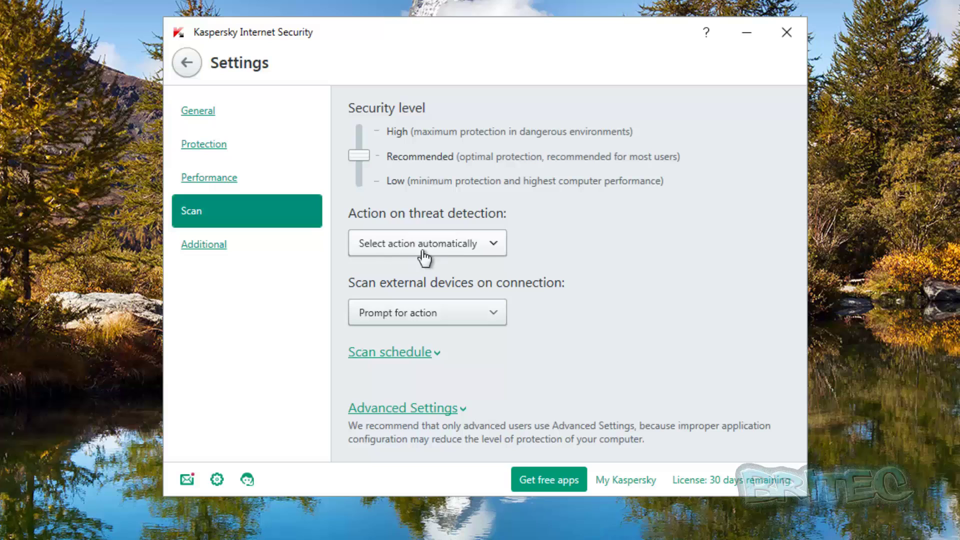
left_click(494, 246)
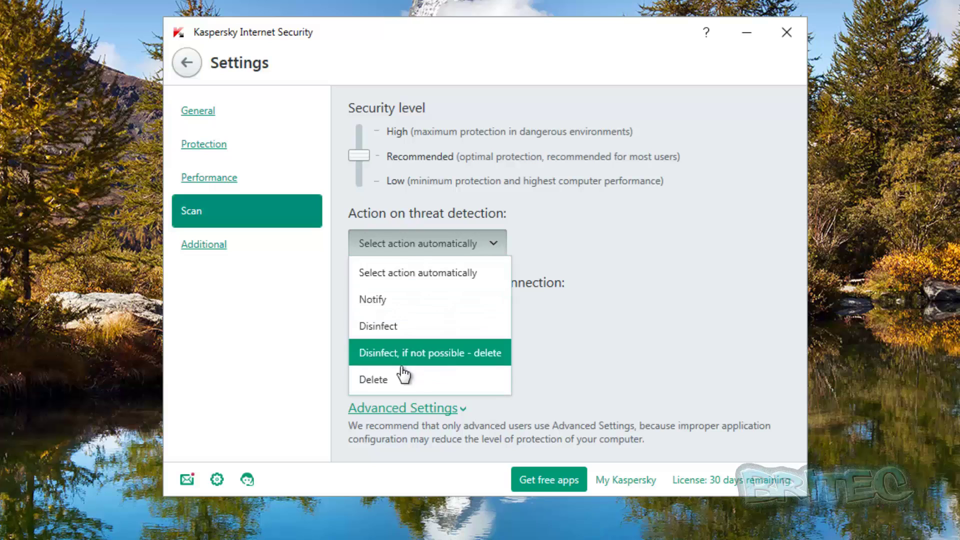
left_click(565, 234)
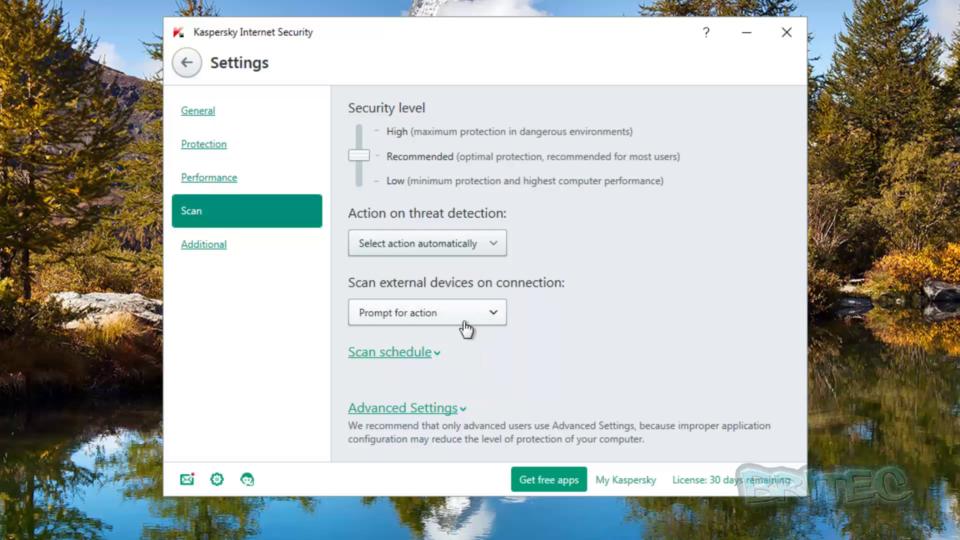
left_click(493, 313)
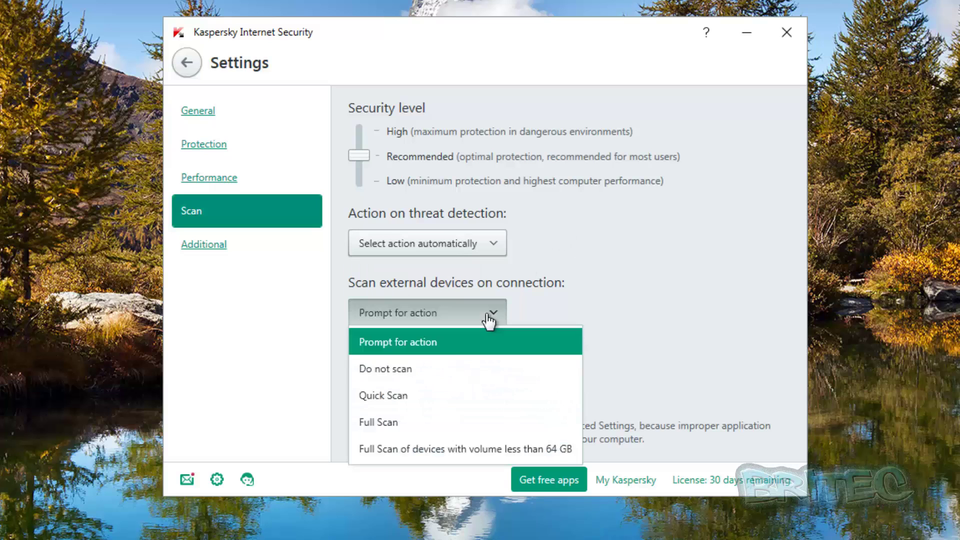
left_click(623, 274)
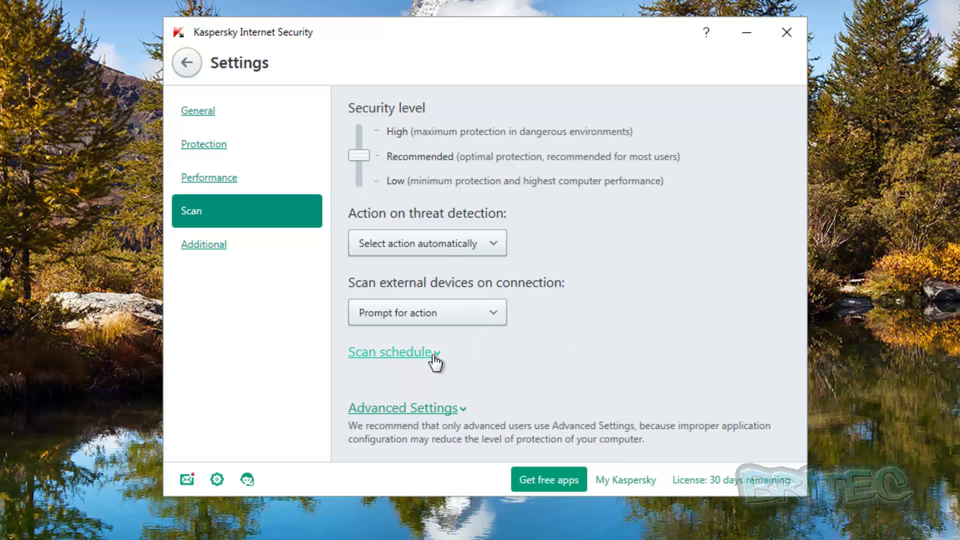
left_click(445, 410)
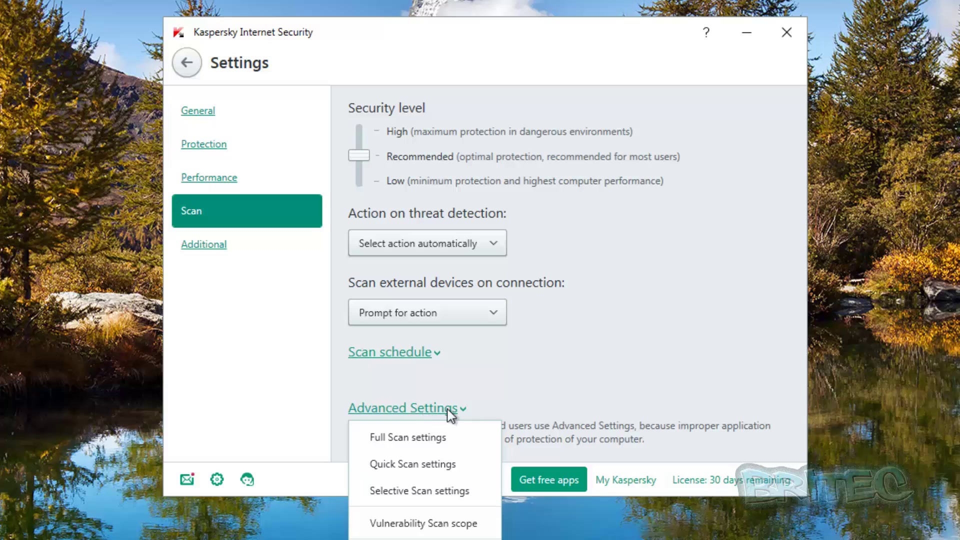
left_click(602, 383)
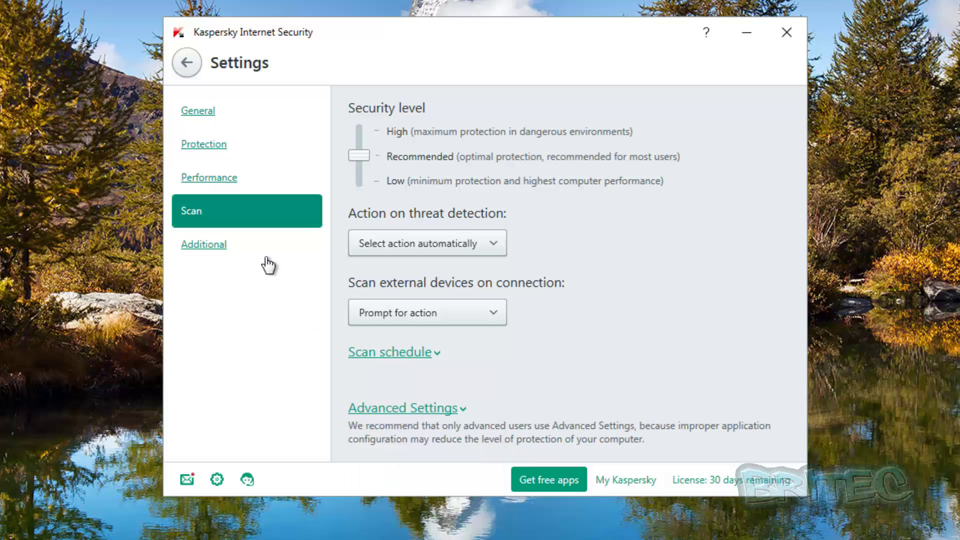
Look through the Additional settings, then leave Settings and return to the Scan page
left_click(214, 246)
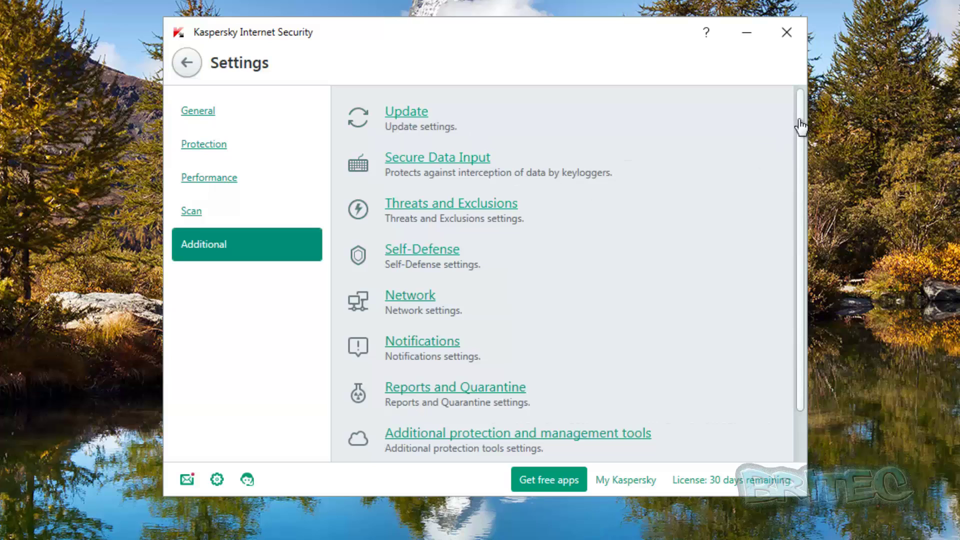
left_click_drag(799, 125, 798, 185)
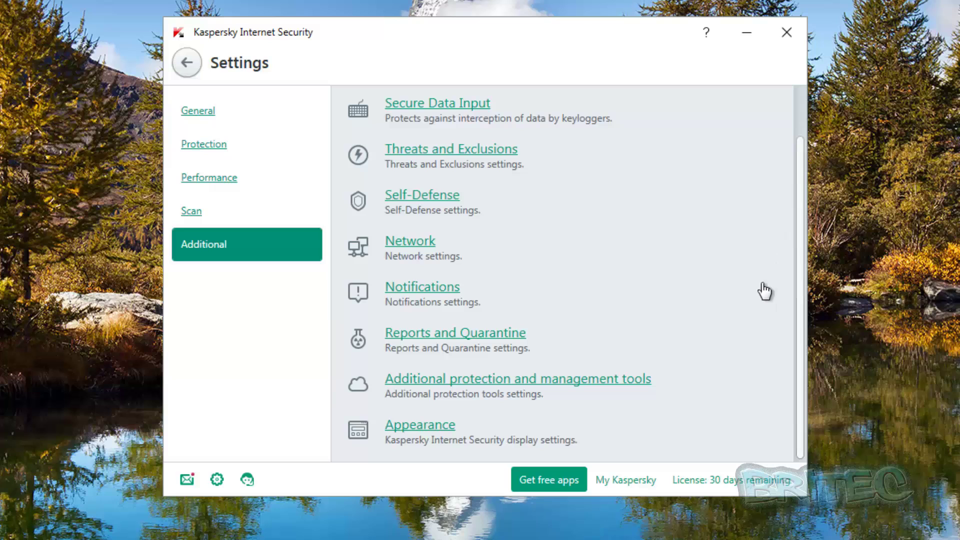
scroll(781, 145, "up", 2)
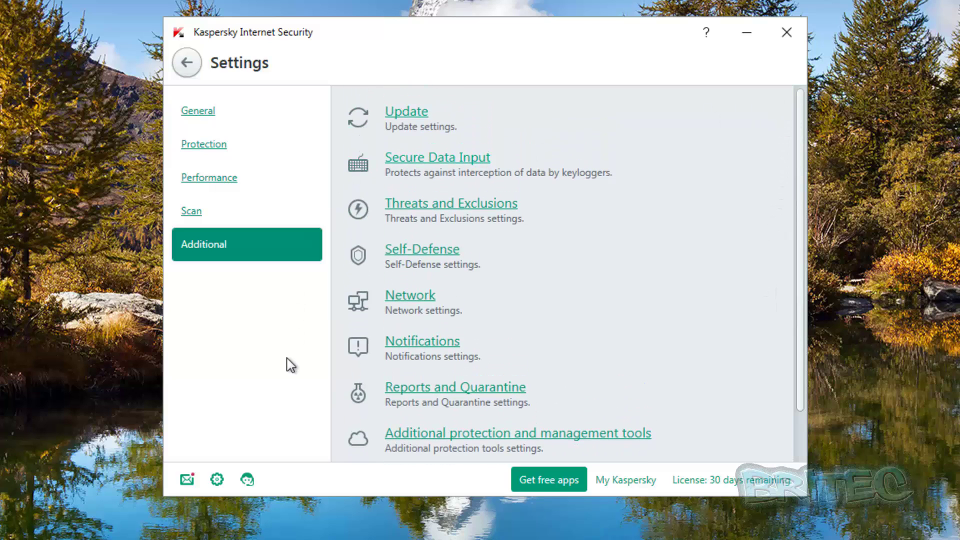
left_click(189, 72)
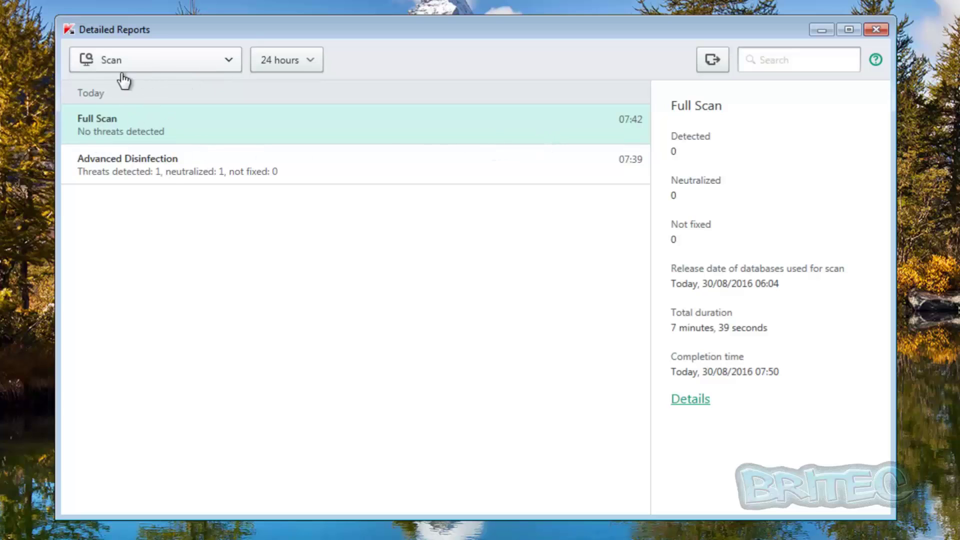
Close the Detailed Reports for the clean Full Scan and go back to the main overview
left_click(882, 29)
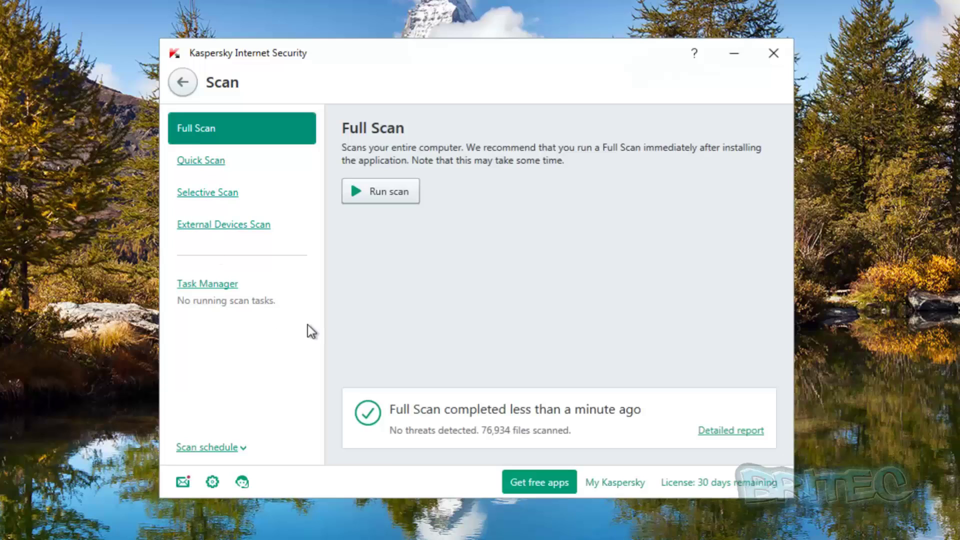
left_click(183, 83)
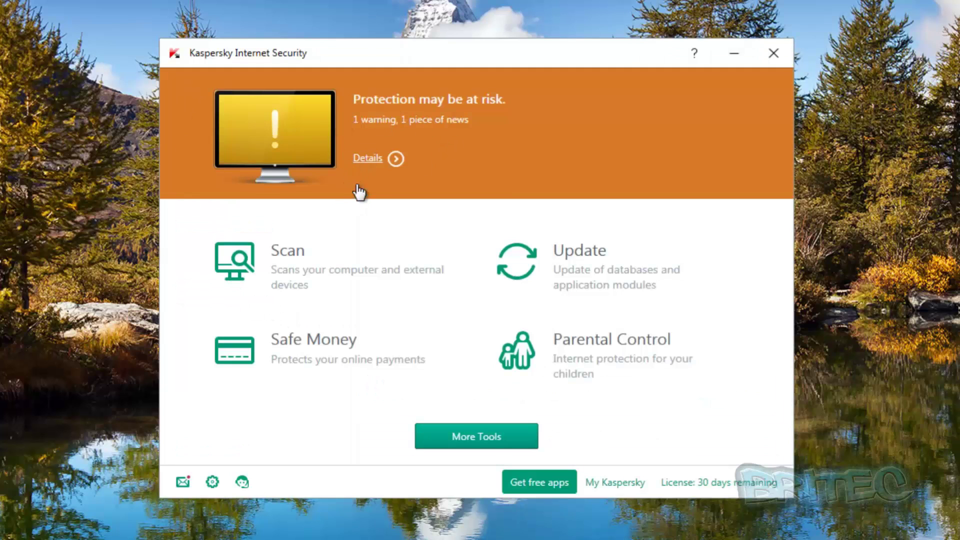
Resolve the detected Locky file from the 'Protection may be at risk' banner details
left_click(373, 163)
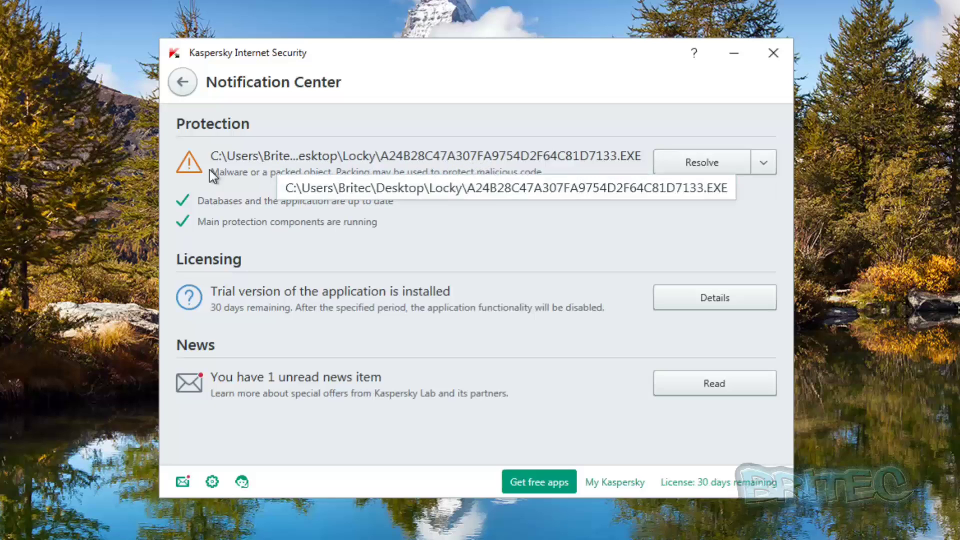
left_click(705, 169)
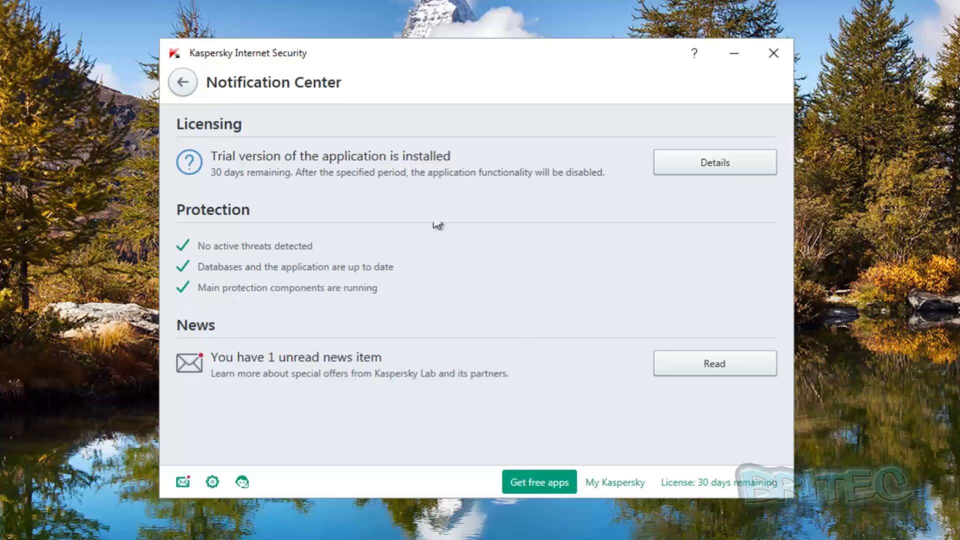
left_click(183, 83)
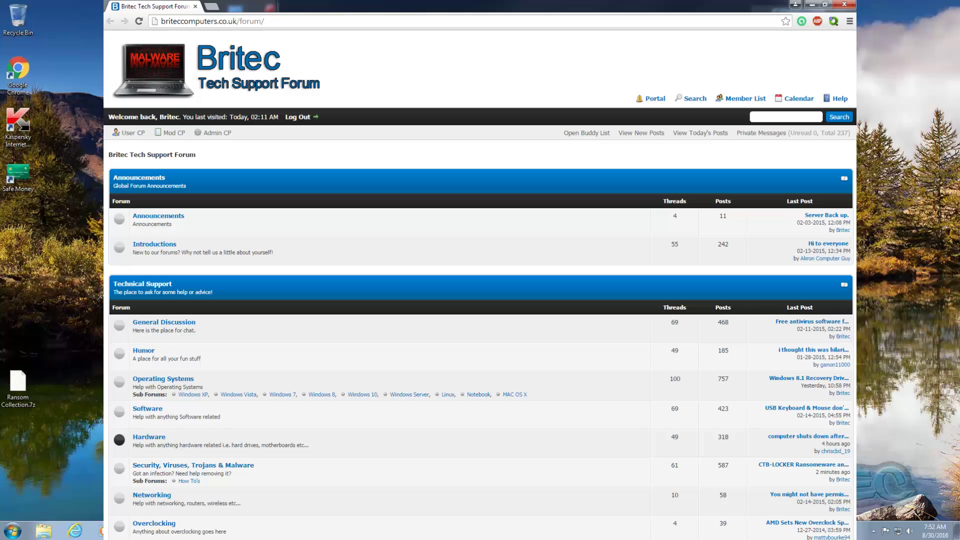
Minimize the Britec forum browser window to show the desktop with Win+D
key("super+d")
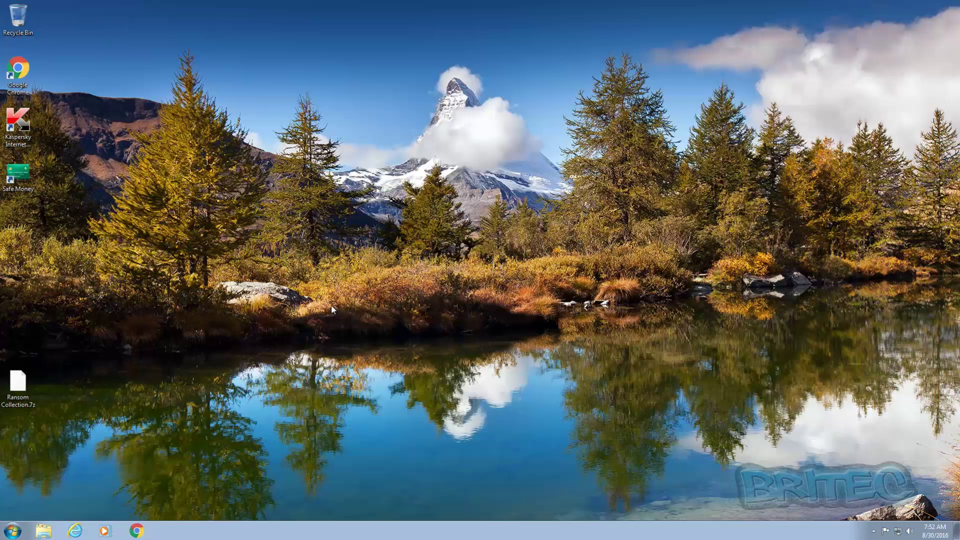